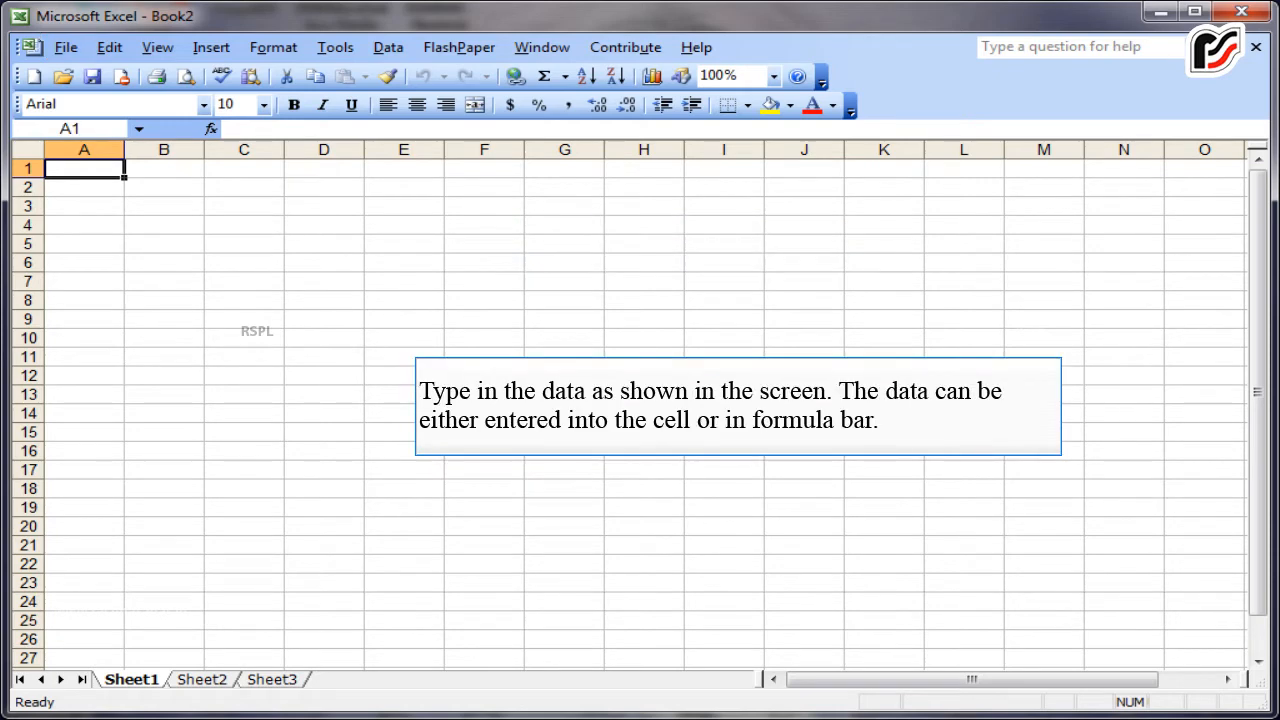
# - Enter the headers Name, Roll No., English, Hindi, Maths, Science, S.S.T and Total across row 1, starting in A1
pyautogui.write('Name')
pyautogui.press('Tab')
pyautogui.write('Roll No.')
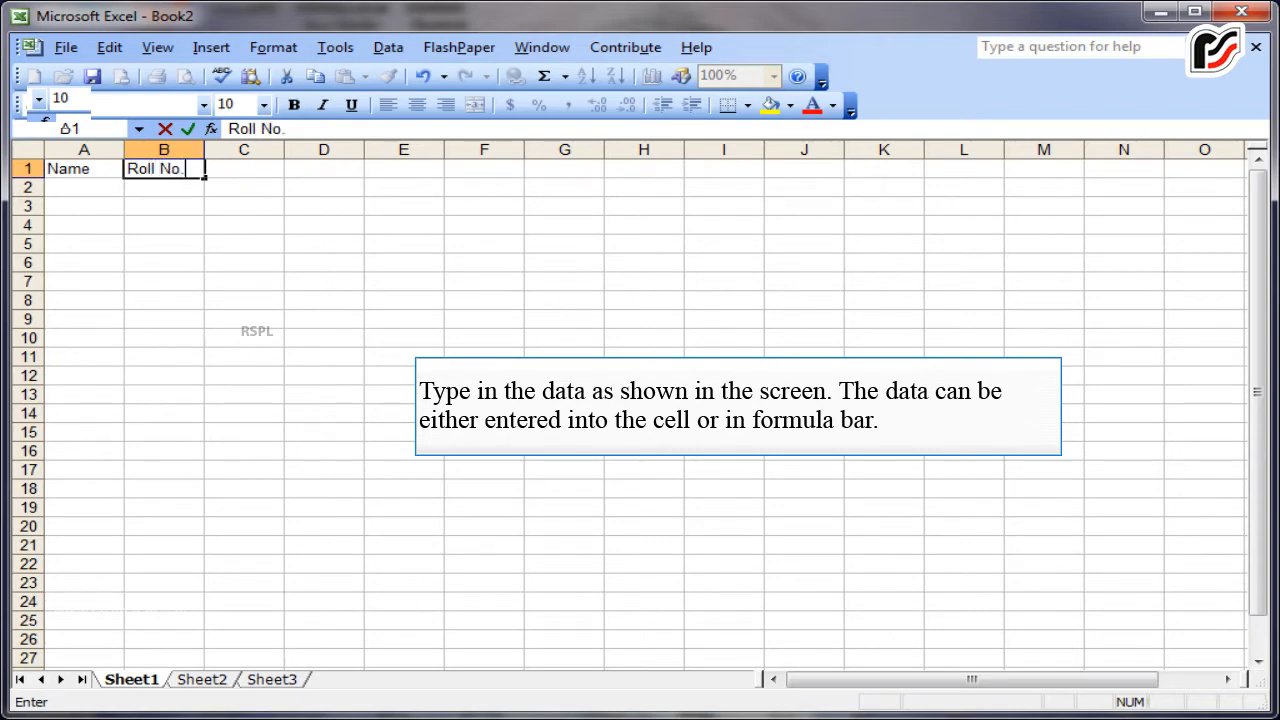
pyautogui.press('Tab')
pyautogui.write('English')
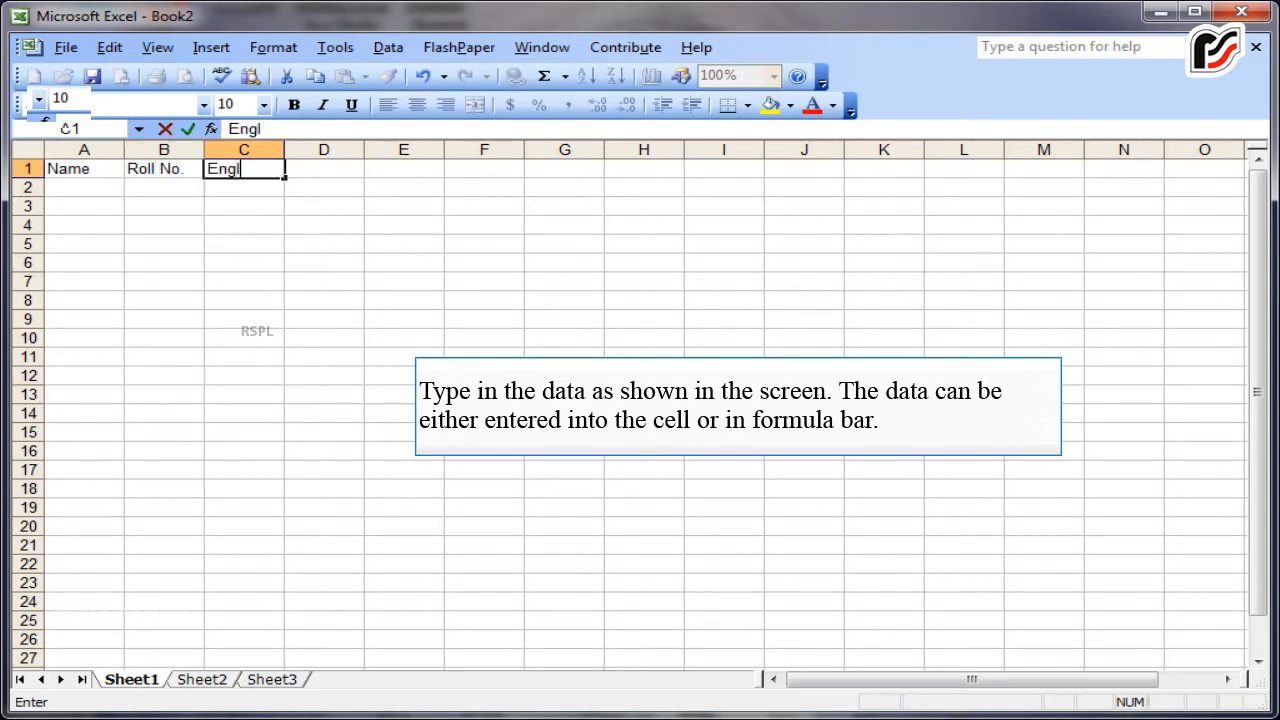
pyautogui.press('Tab')
pyautogui.write('Hindi')
pyautogui.press('Tab')
pyautogui.write('Maths')
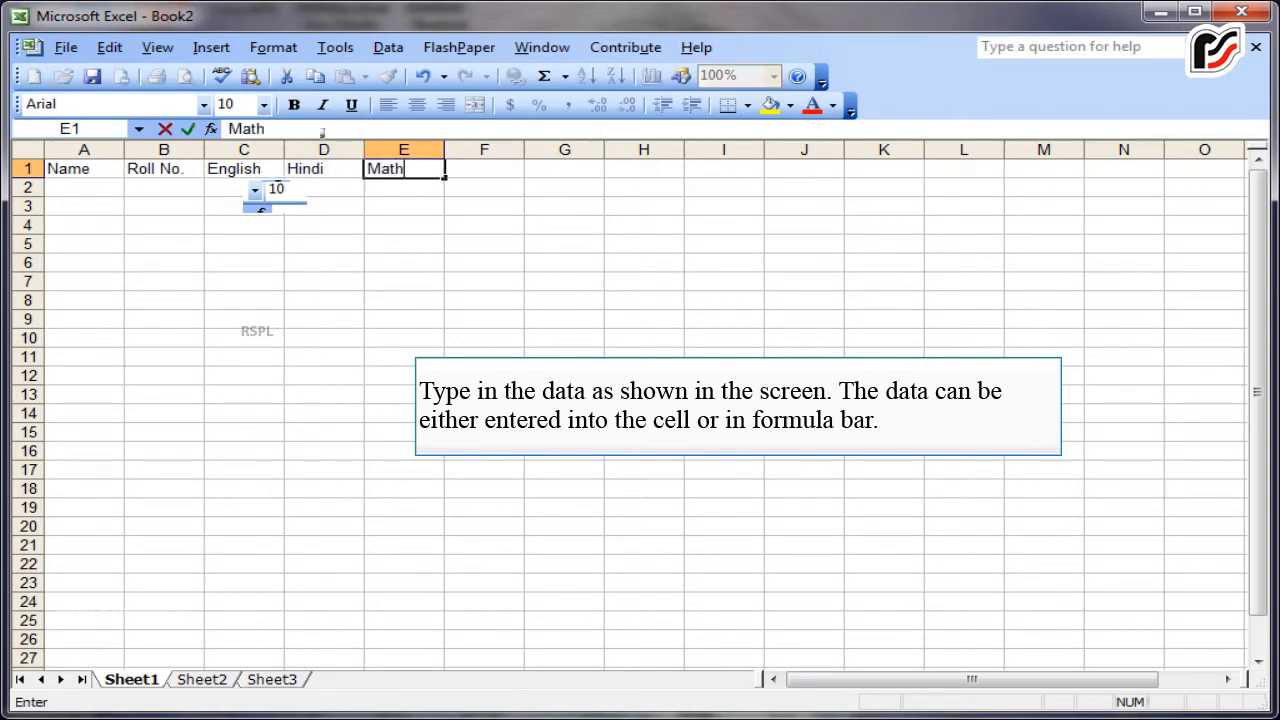
pyautogui.press('Tab')
pyautogui.write('Science')
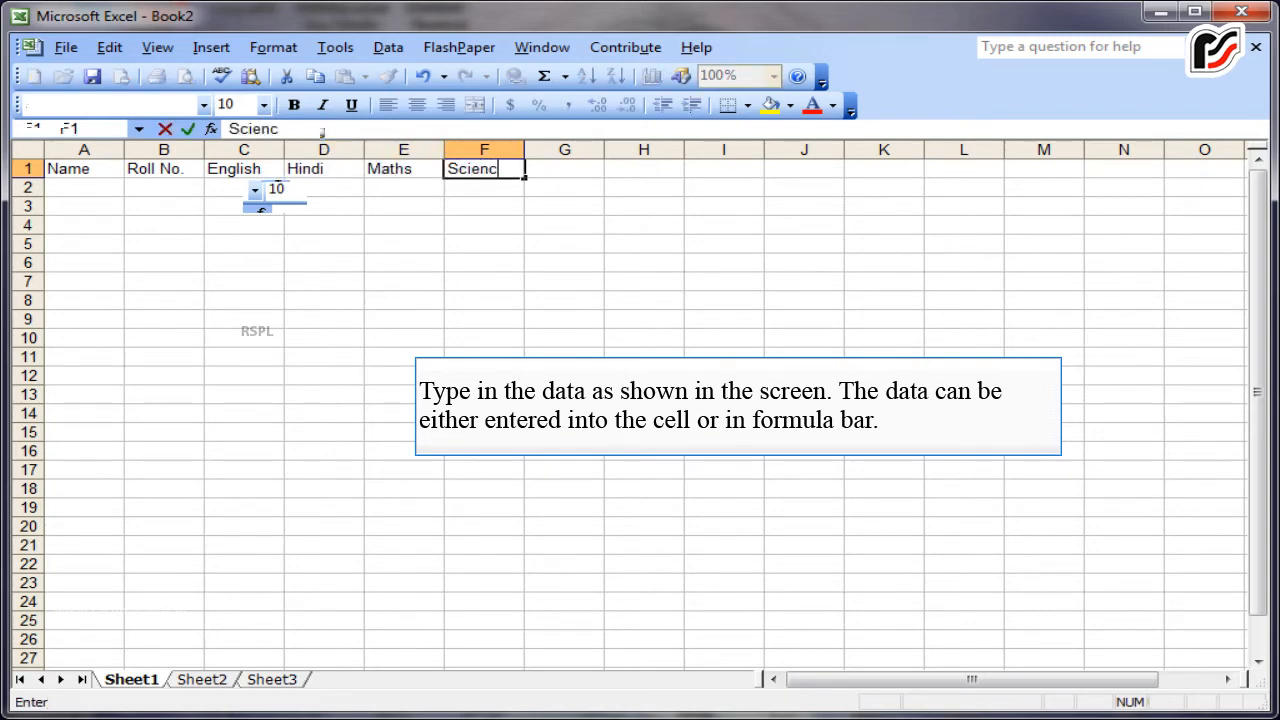
pyautogui.press('Tab')
pyautogui.write('S.S.T')
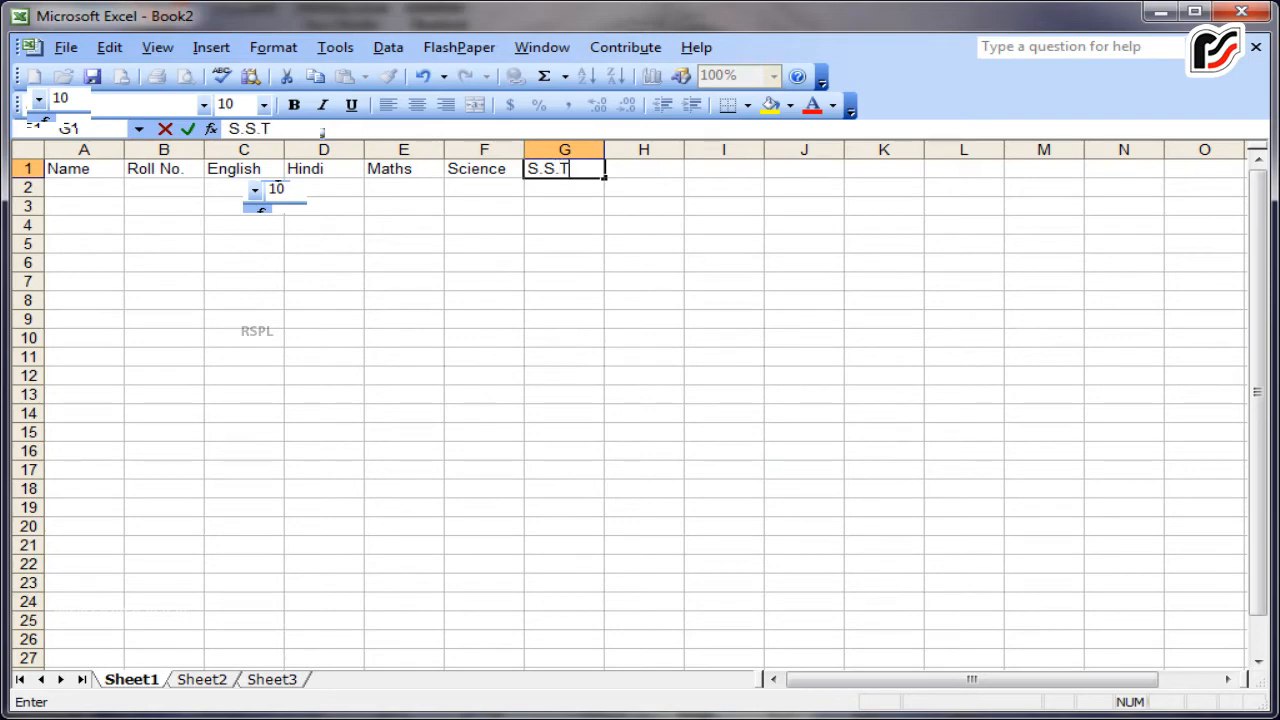
pyautogui.press('Tab')
pyautogui.write('Total')
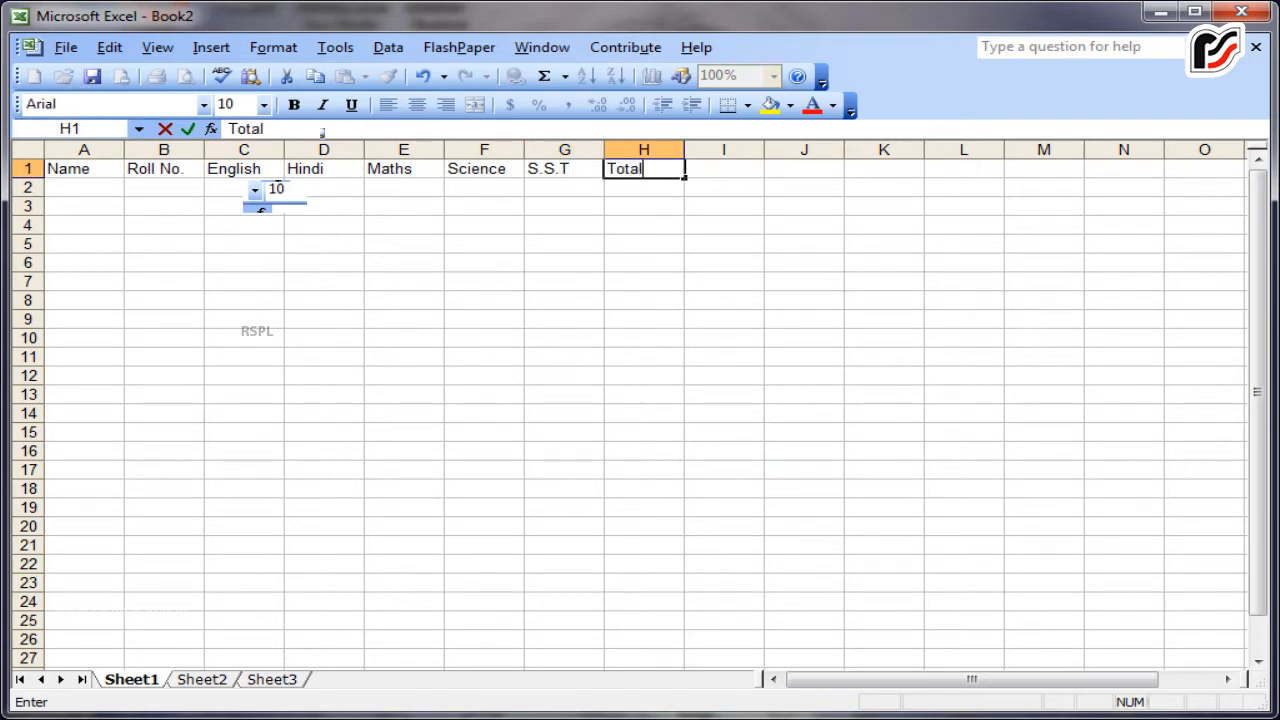
pyautogui.press('Return')
# - Fill row 2 with the first student's name, roll number 1 and the marks 98, 87, 98, 98 and 77
pyautogui.write('pooja')
pyautogui.press('Tab')
pyautogui.write('1')
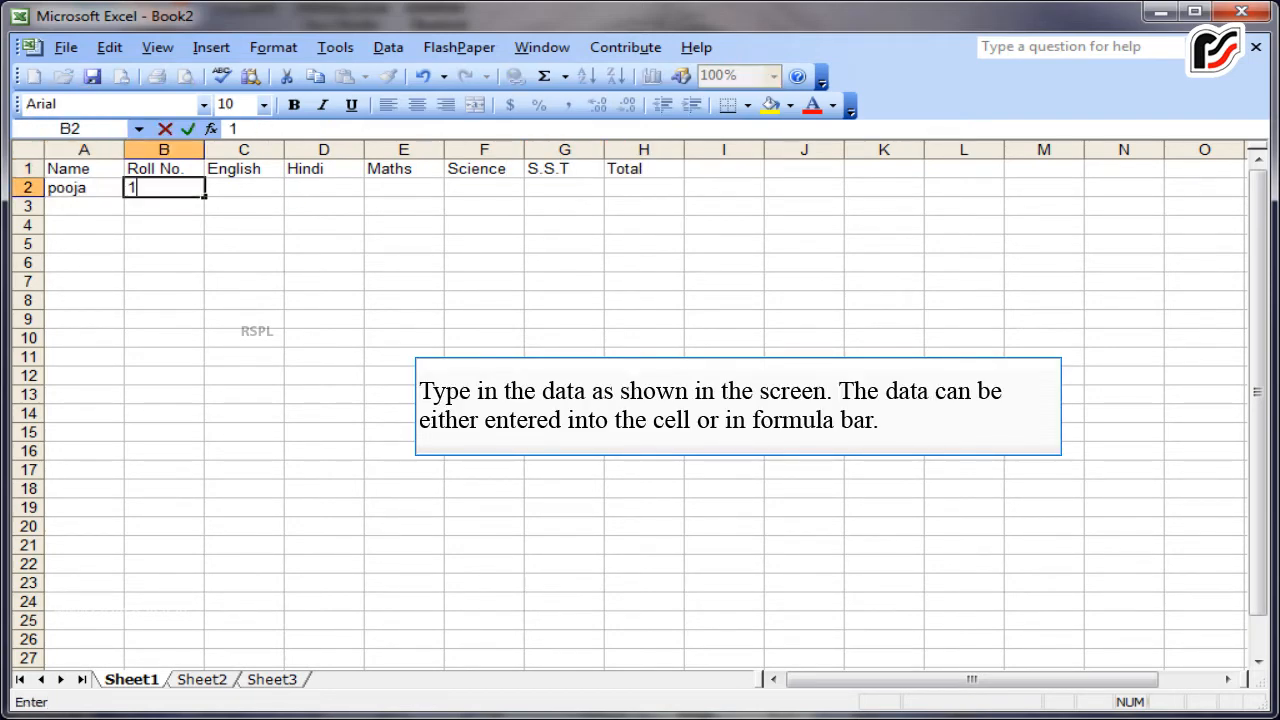
pyautogui.press('Tab')
pyautogui.write('98')
pyautogui.press('Tab')
pyautogui.write('87')
pyautogui.press('Tab')
pyautogui.write('98')
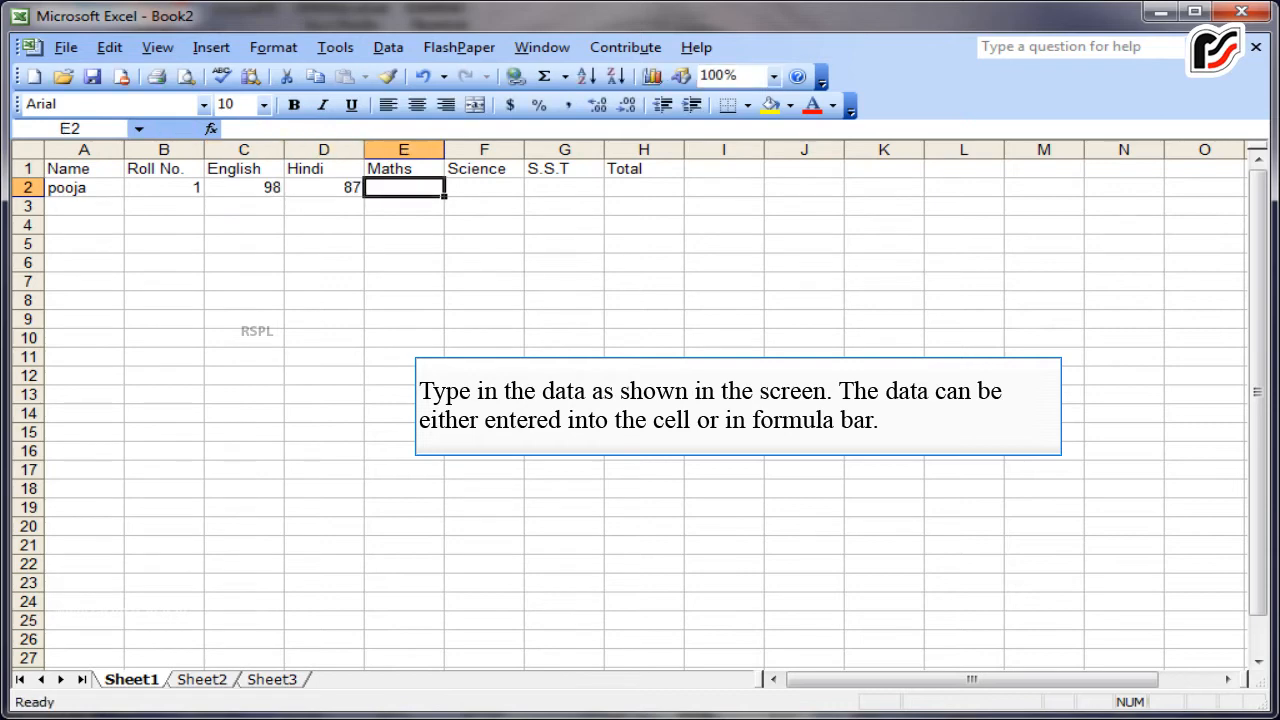
pyautogui.press('Tab')
pyautogui.write('98')
pyautogui.press('Tab')
pyautogui.write('77')
# - Enter the formula =sum(C2+D2+E2+F2) in cell H2 for the first student's total
pyautogui.press('Tab')
pyautogui.write('=sum(C2+')
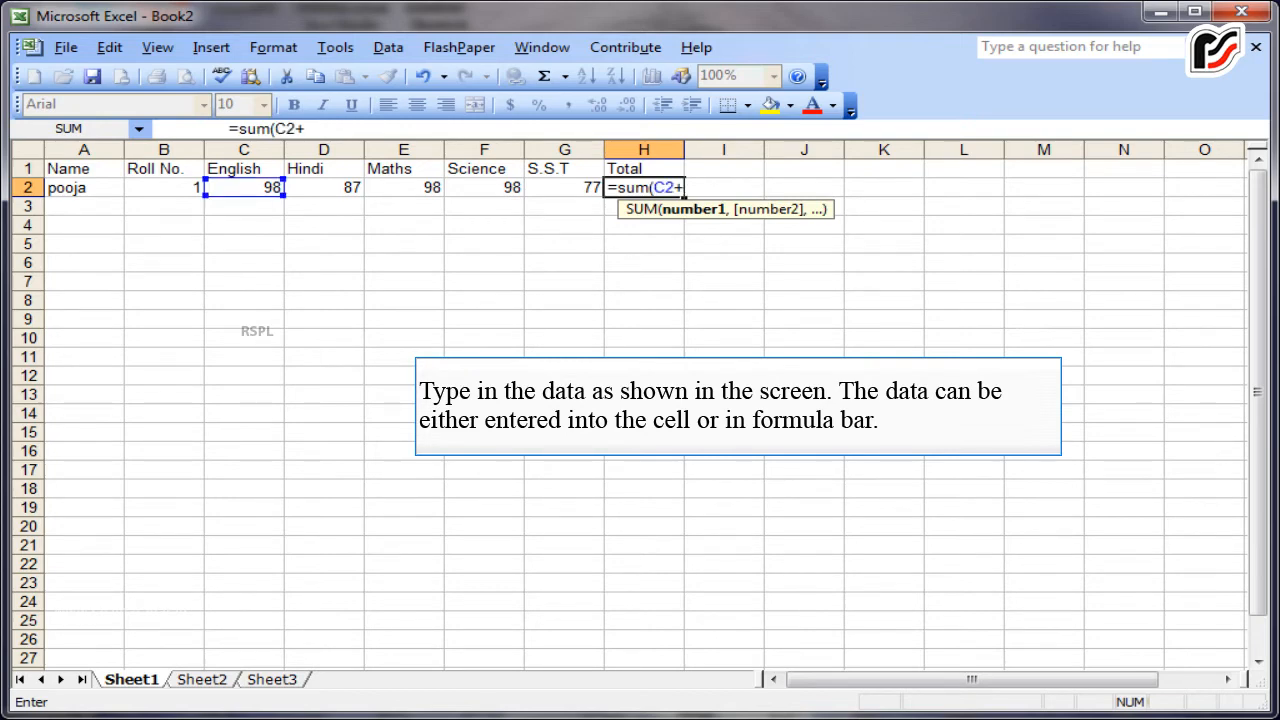
pyautogui.write('D2+E2+')
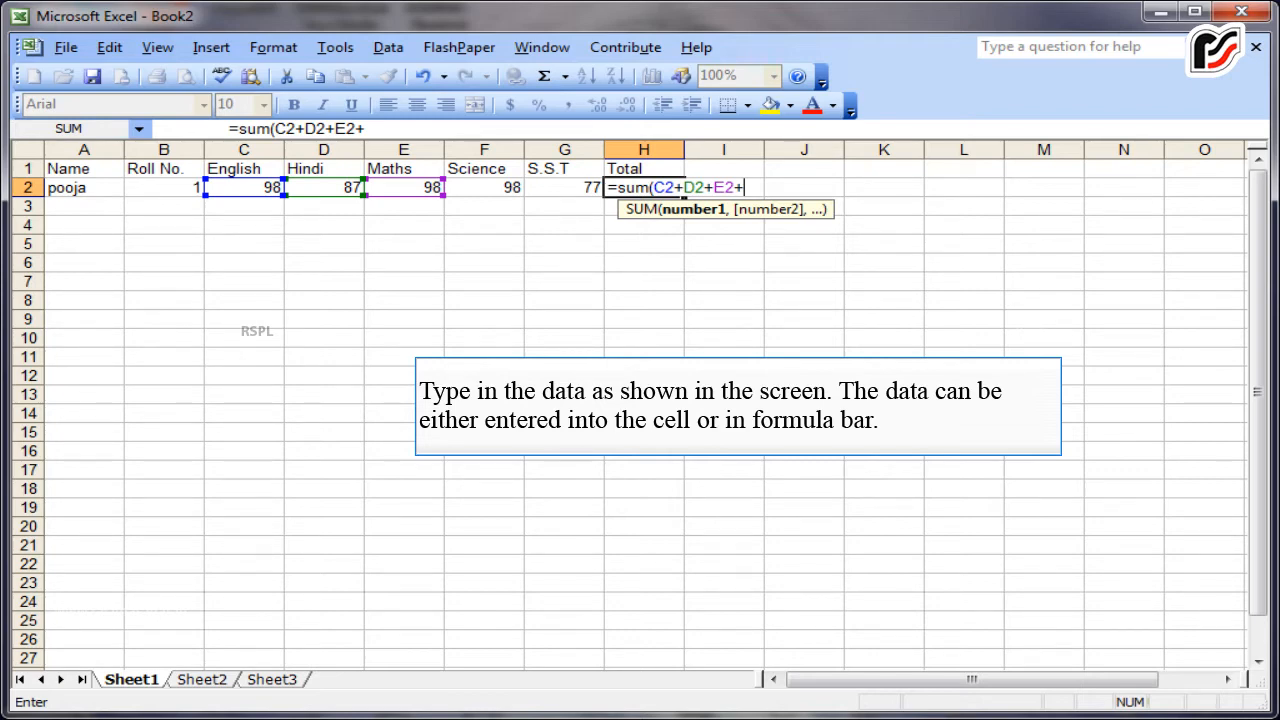
pyautogui.write('F2)')
pyautogui.press('Return')
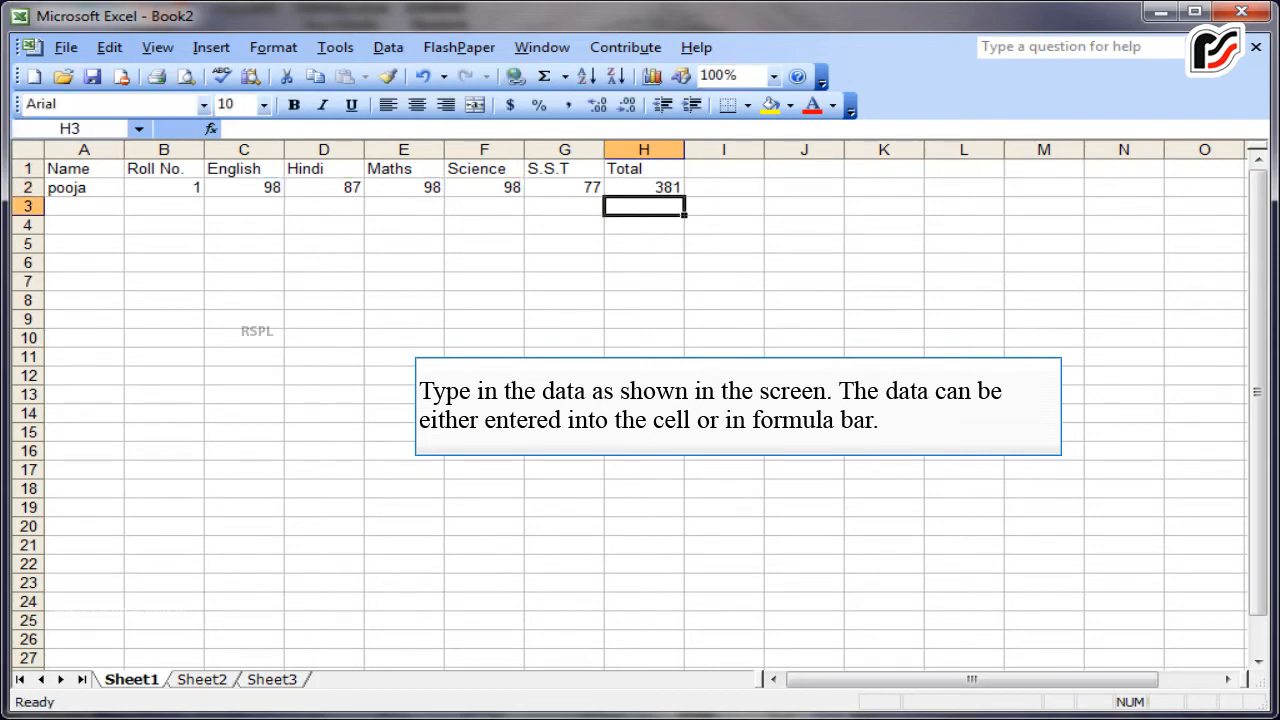
# - Fill row 3 with the second student's name, roll number 2, marks 76, 88, 98, 66 and 86, and total 328
pyautogui.click(84, 206)
pyautogui.write('Tia')
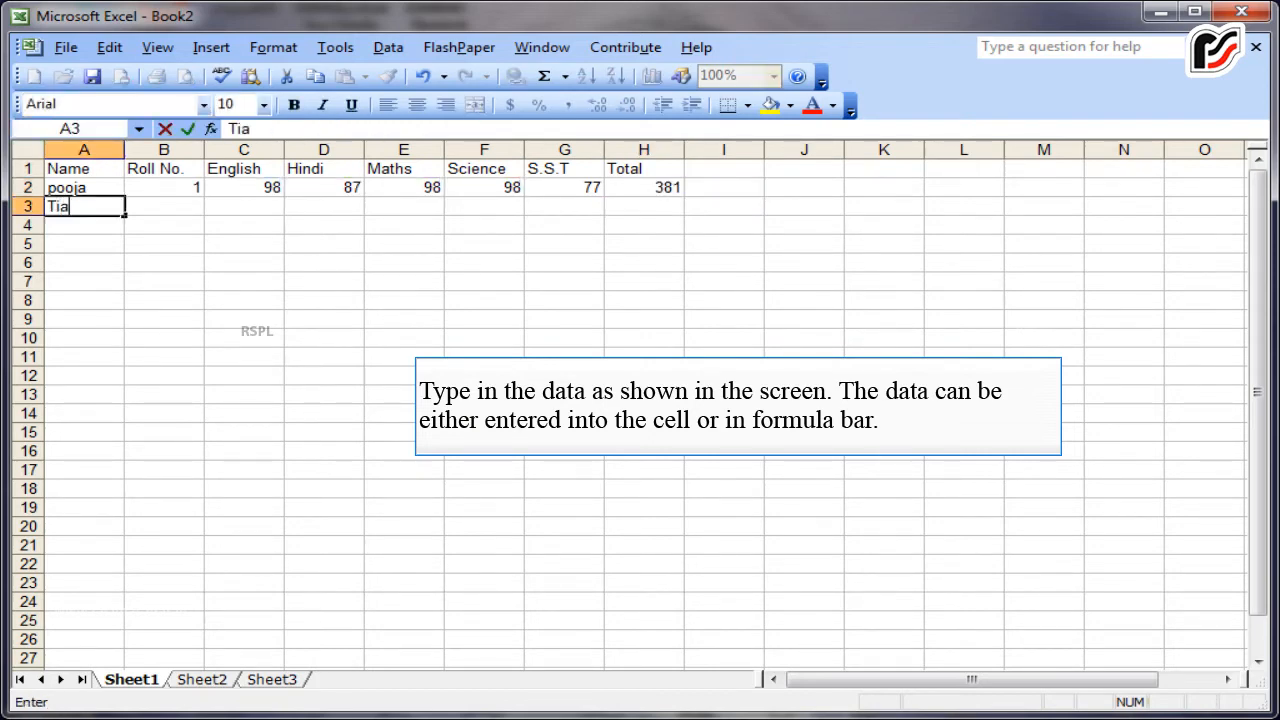
pyautogui.press('Tab')
pyautogui.write('2')
pyautogui.press('Tab')
pyautogui.write('76')
pyautogui.press('Tab')
pyautogui.write('88')
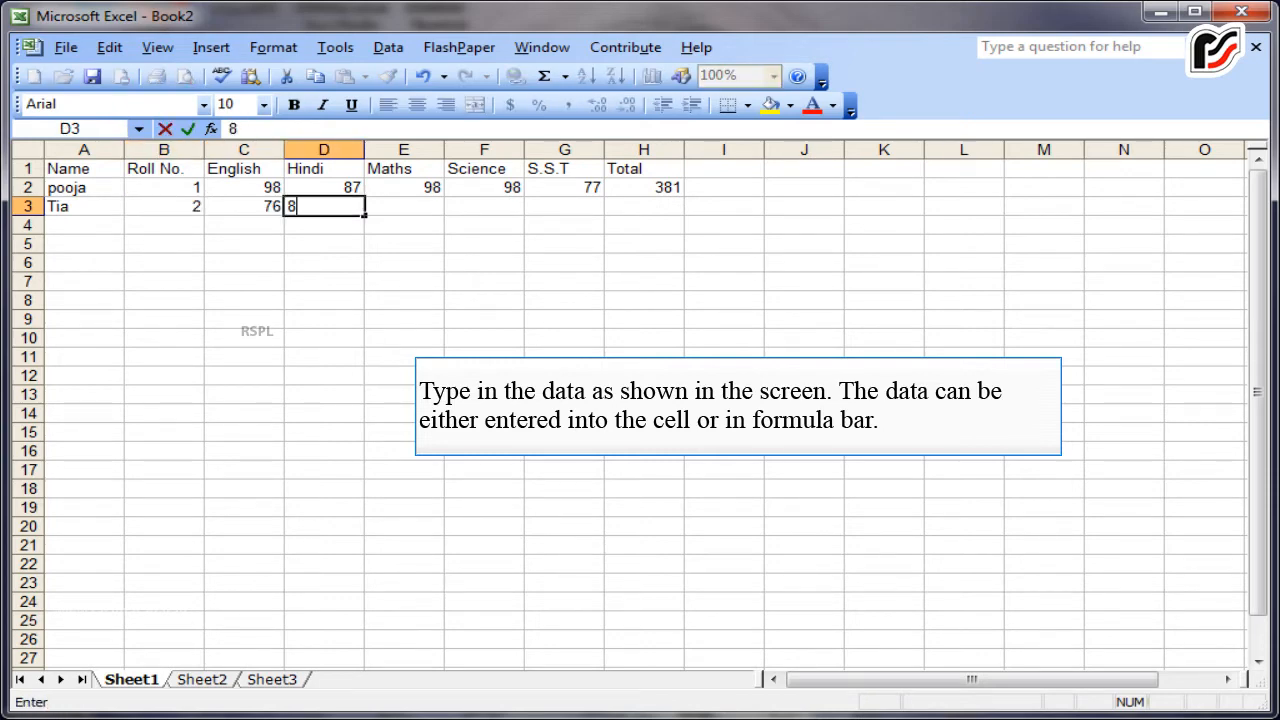
pyautogui.press('Tab')
pyautogui.write('98')
pyautogui.press('Tab')
pyautogui.write('66')
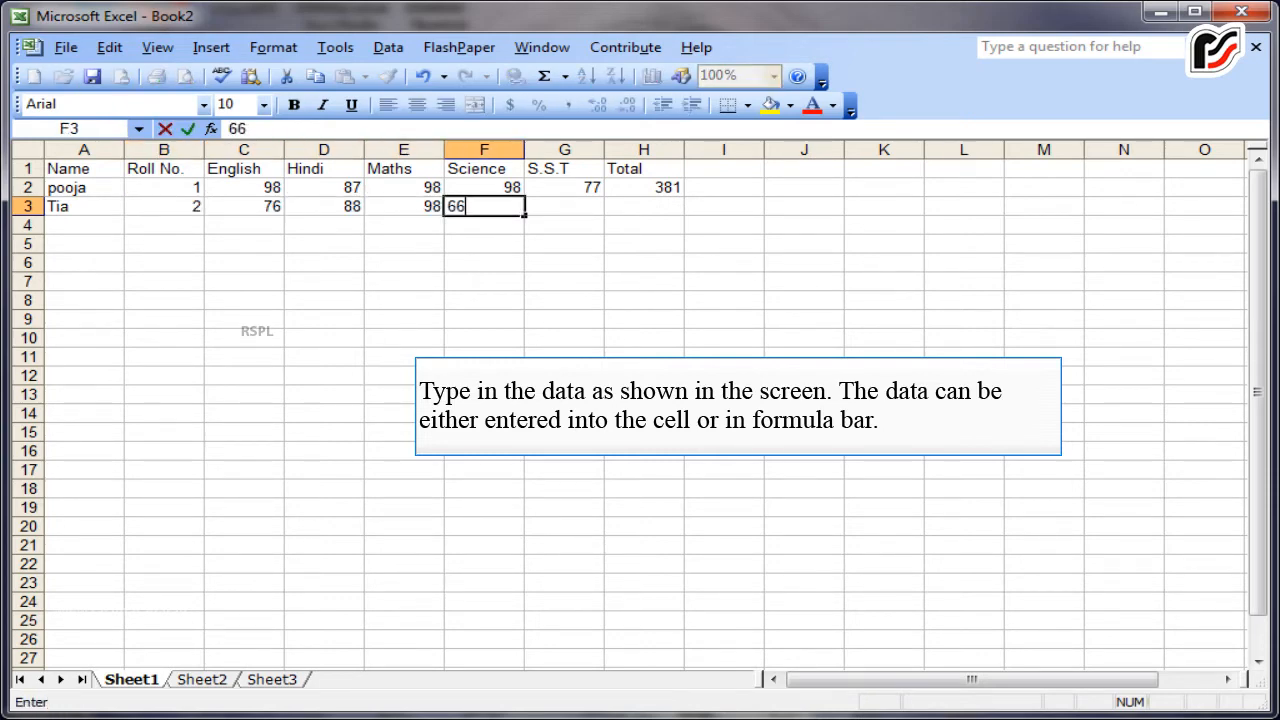
pyautogui.press('Tab')
pyautogui.write('86')
pyautogui.press('Tab')
pyautogui.write('328')
pyautogui.press('Return')
# - Fill row 4 with the third student's name, roll number 3, marks 76, 88, 98, 88 and 66, and total 350
pyautogui.write('Ra')
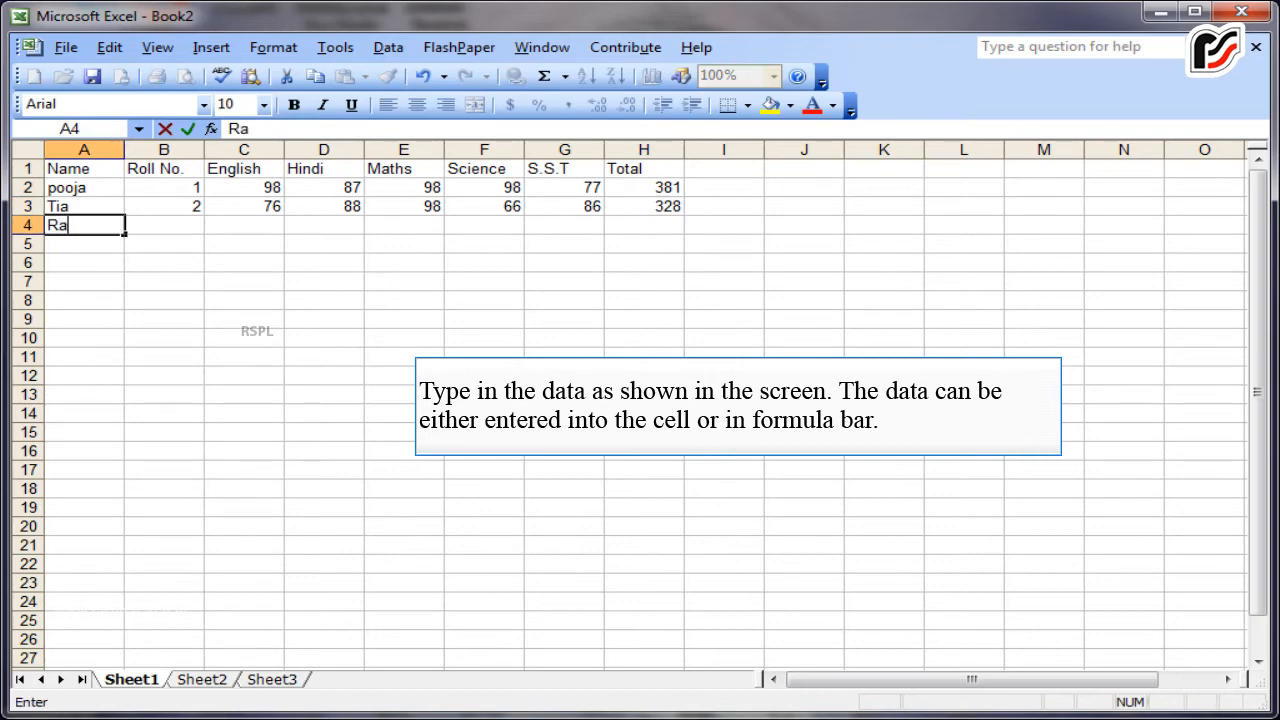
pyautogui.write('j')
pyautogui.press('Tab')
pyautogui.write('3')
pyautogui.press('Tab')
pyautogui.write('76')
pyautogui.press('Tab')
pyautogui.write('88')
pyautogui.press('Tab')
pyautogui.write('98')
pyautogui.press('Tab')
pyautogui.write('88')
pyautogui.press('Tab')
pyautogui.write('66')
pyautogui.press('Tab')
pyautogui.write('350')
pyautogui.press('Return')
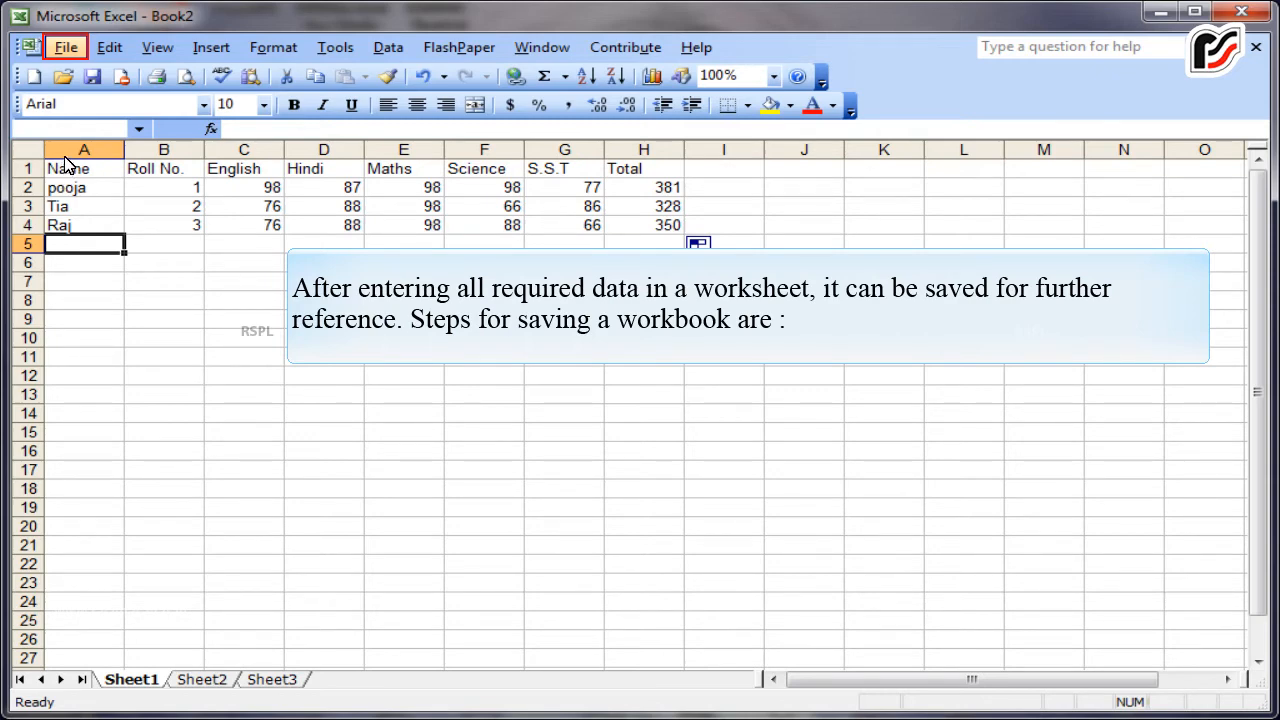
# - Save the workbook in My Documents under the file name Book1
pyautogui.click(66, 48)
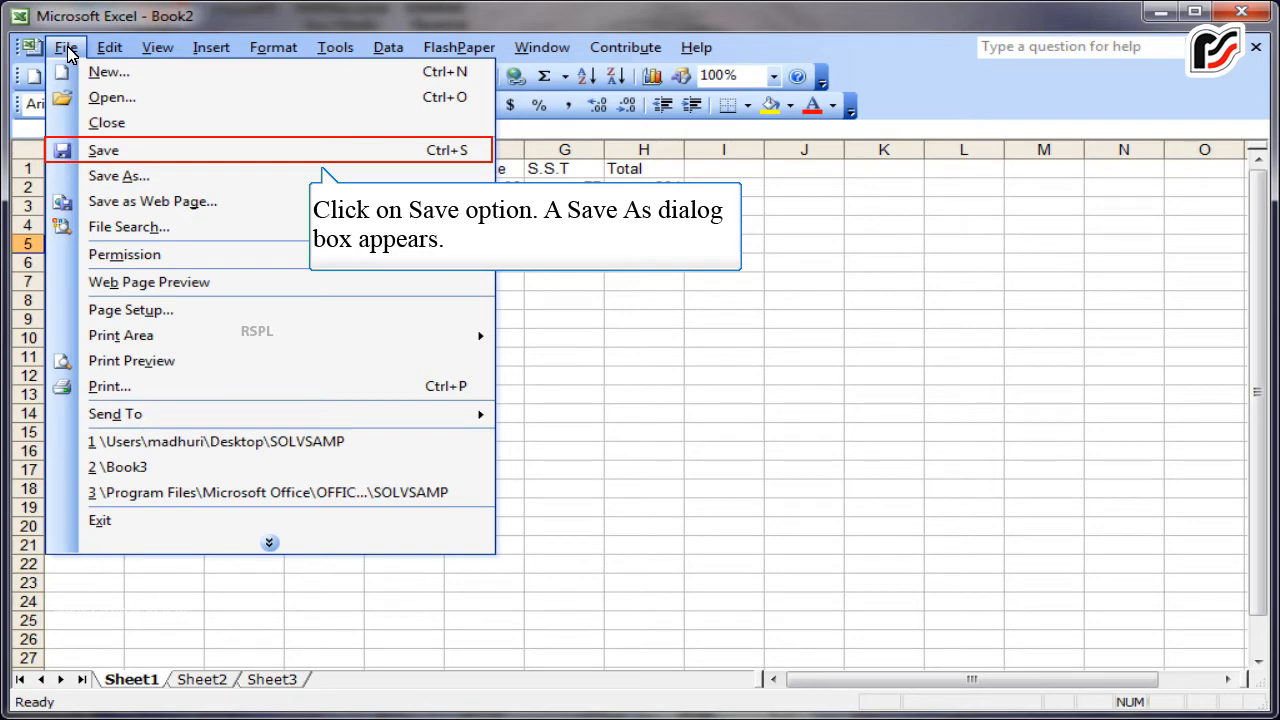
pyautogui.press('s')
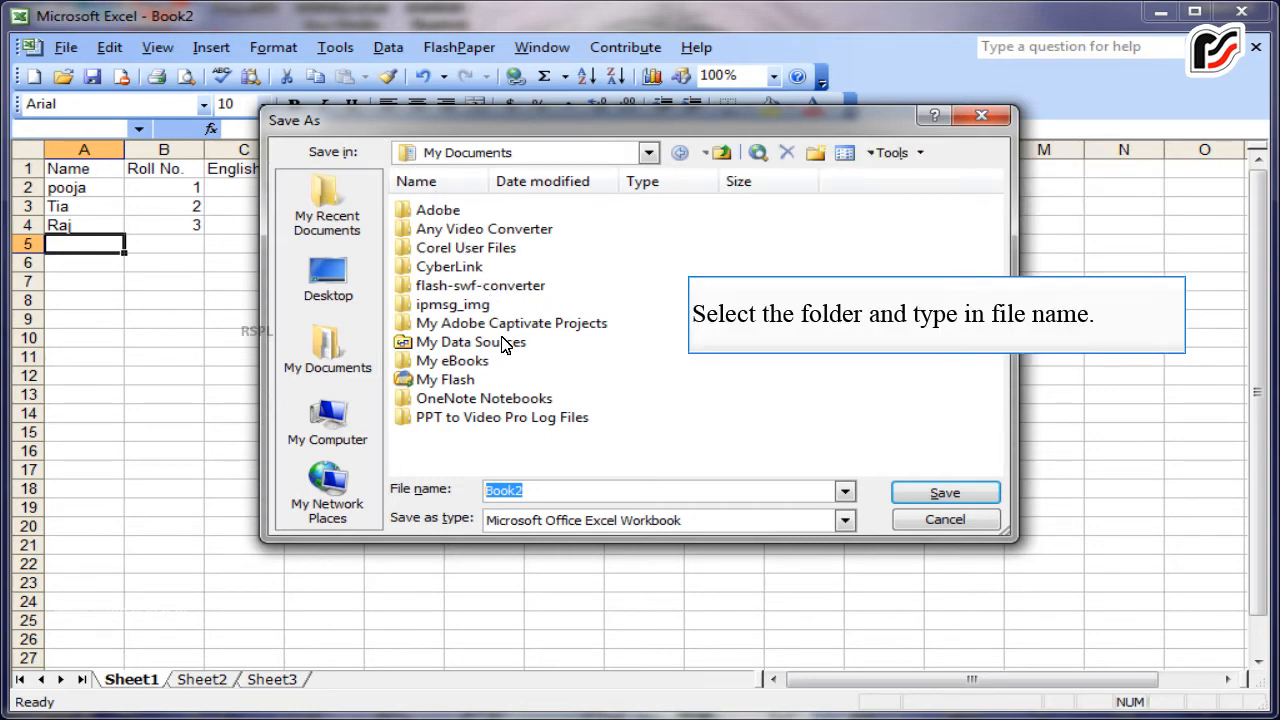
pyautogui.write('Book1')
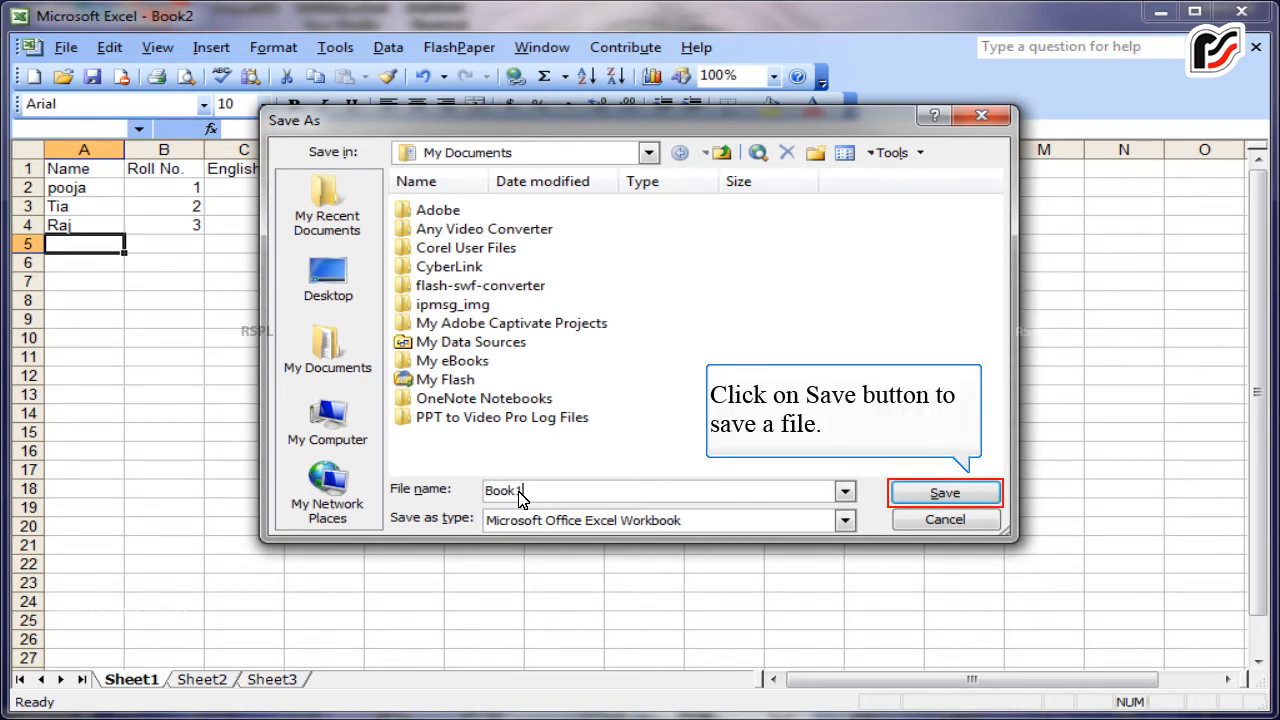
pyautogui.click(929, 494)
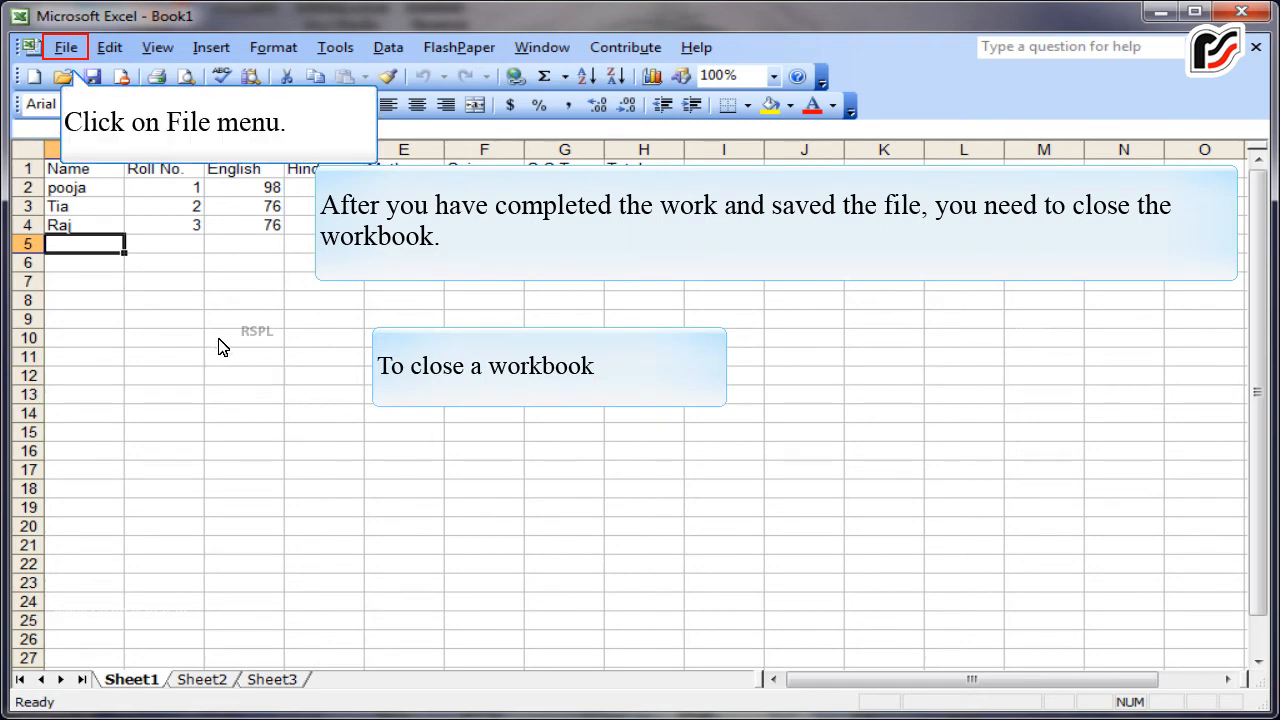
# - Close the saved Book1 workbook
pyautogui.click(66, 47)
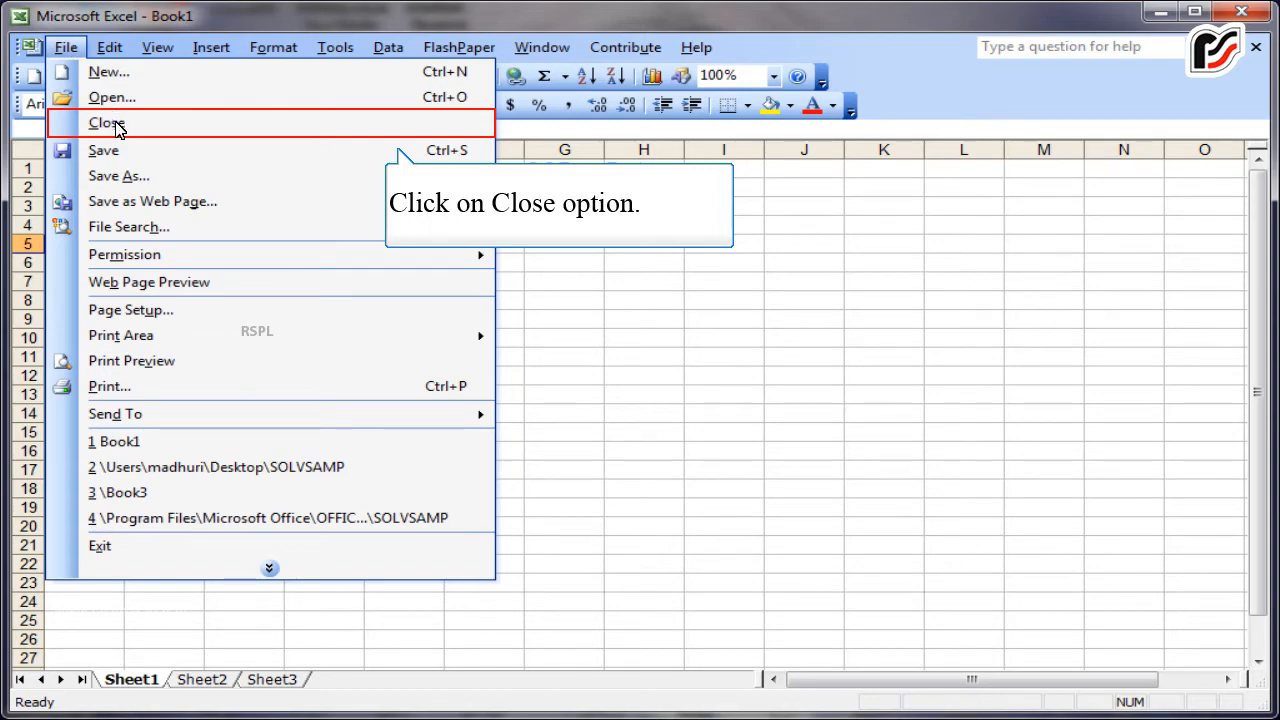
pyautogui.click(107, 123)
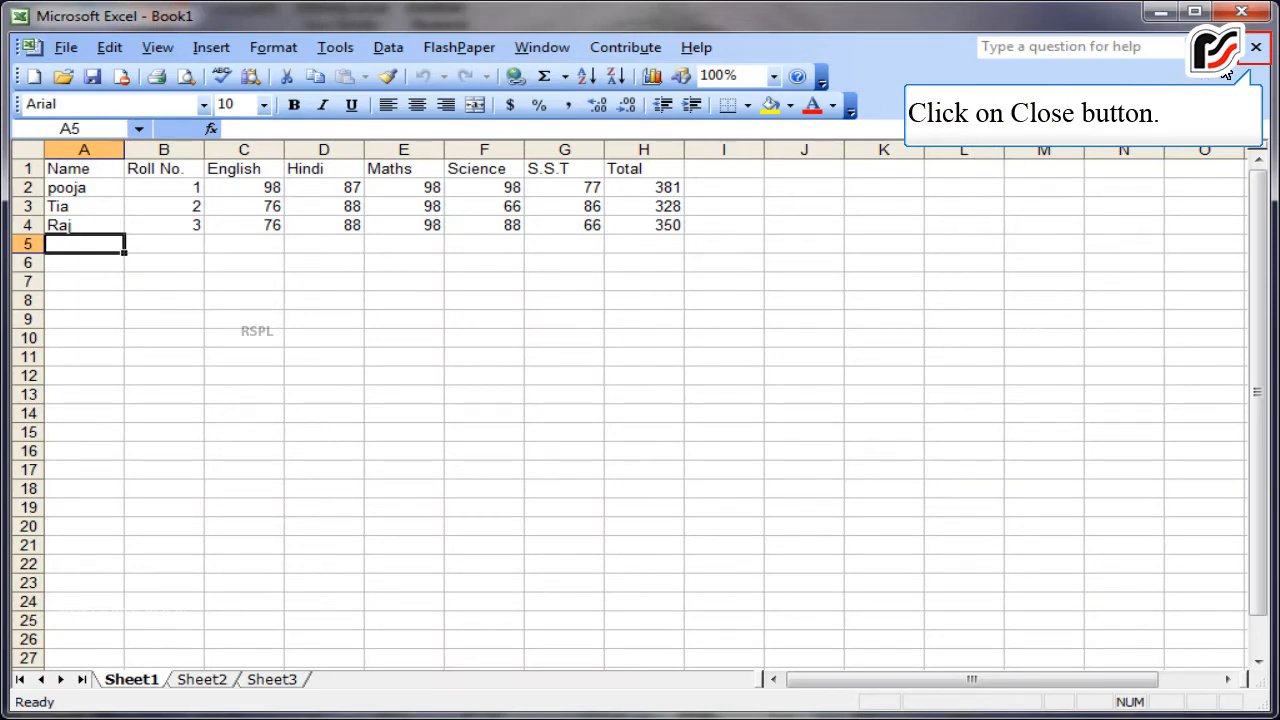
pyautogui.click(1256, 47)
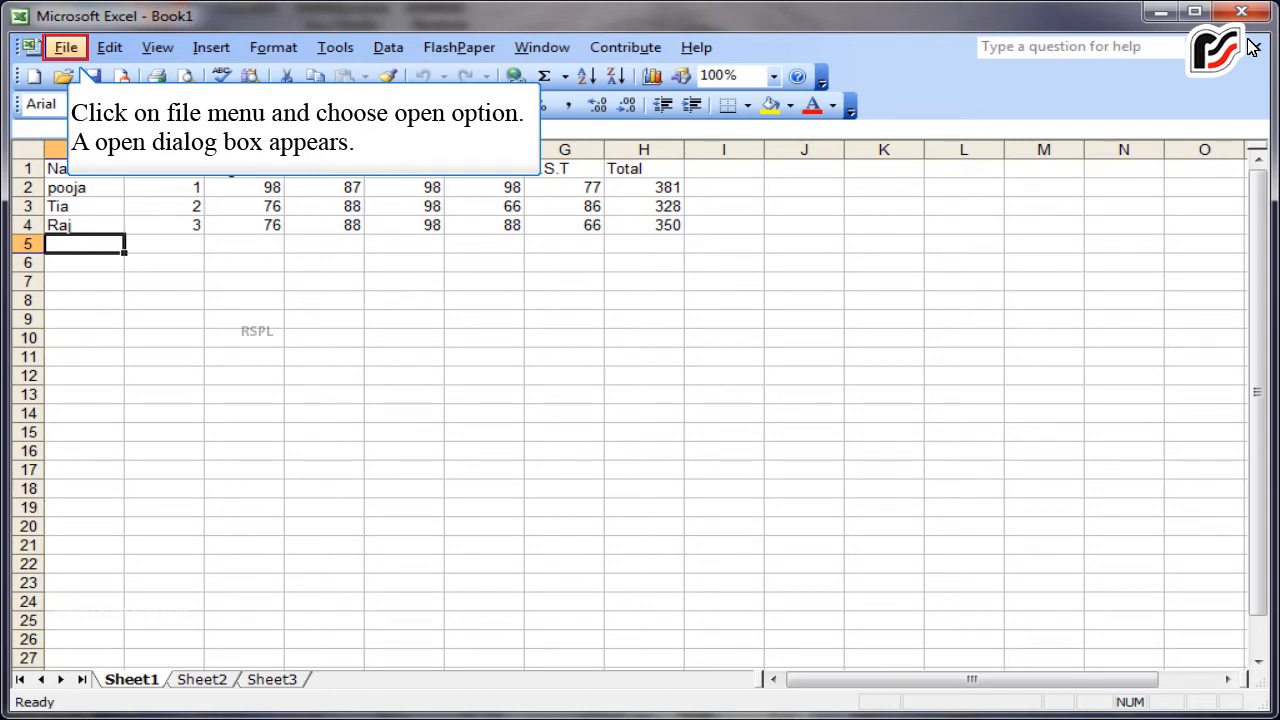
# - Open the Book1 workbook from My Documents
pyautogui.click(63, 48)
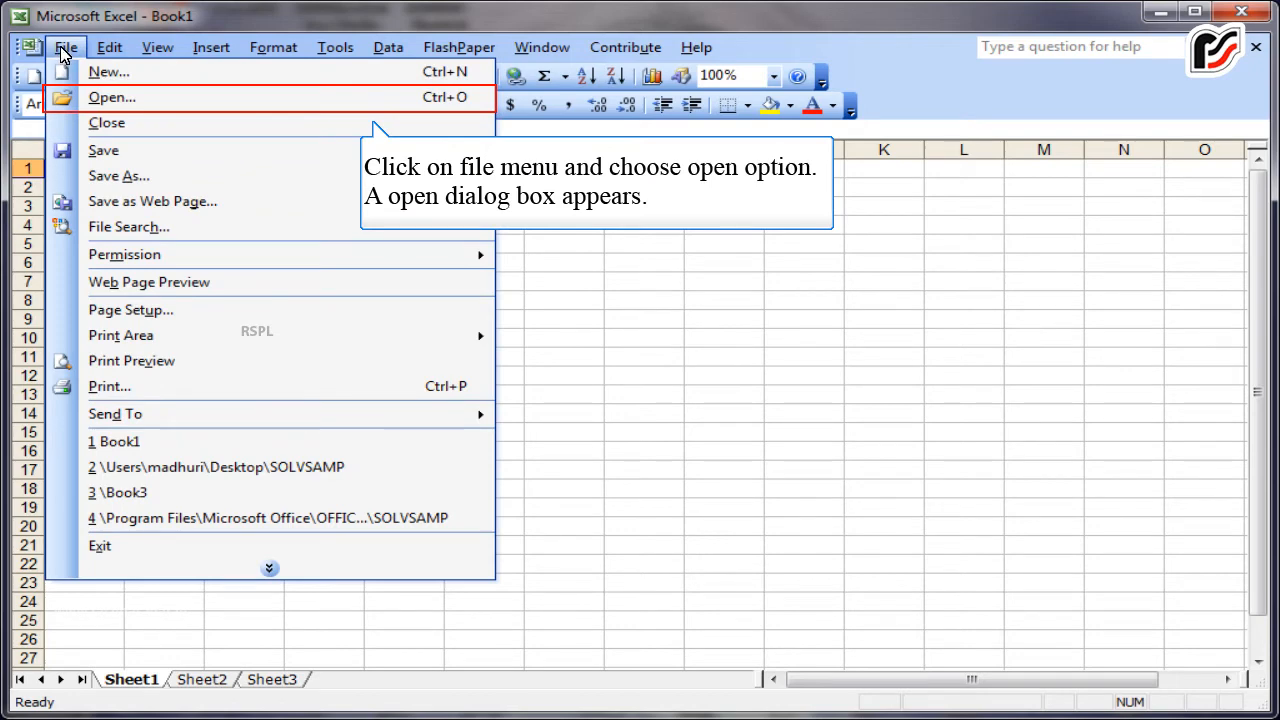
pyautogui.press('o')
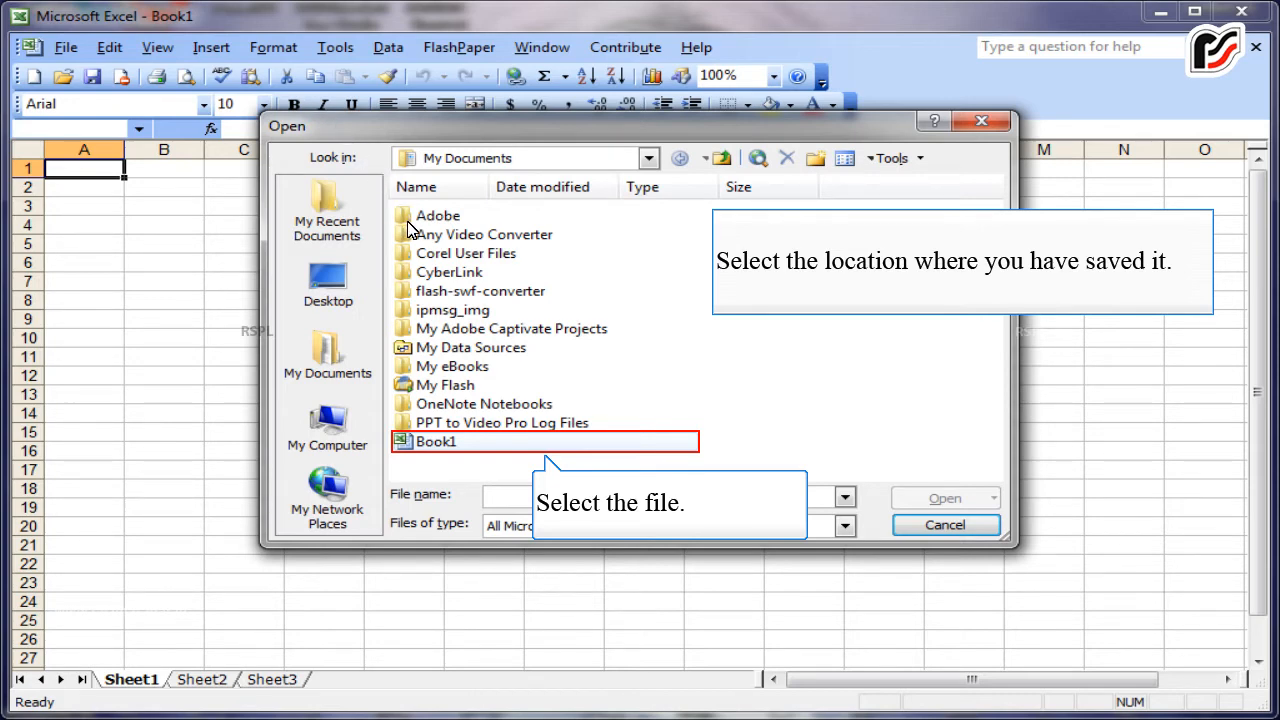
pyautogui.click(449, 444)
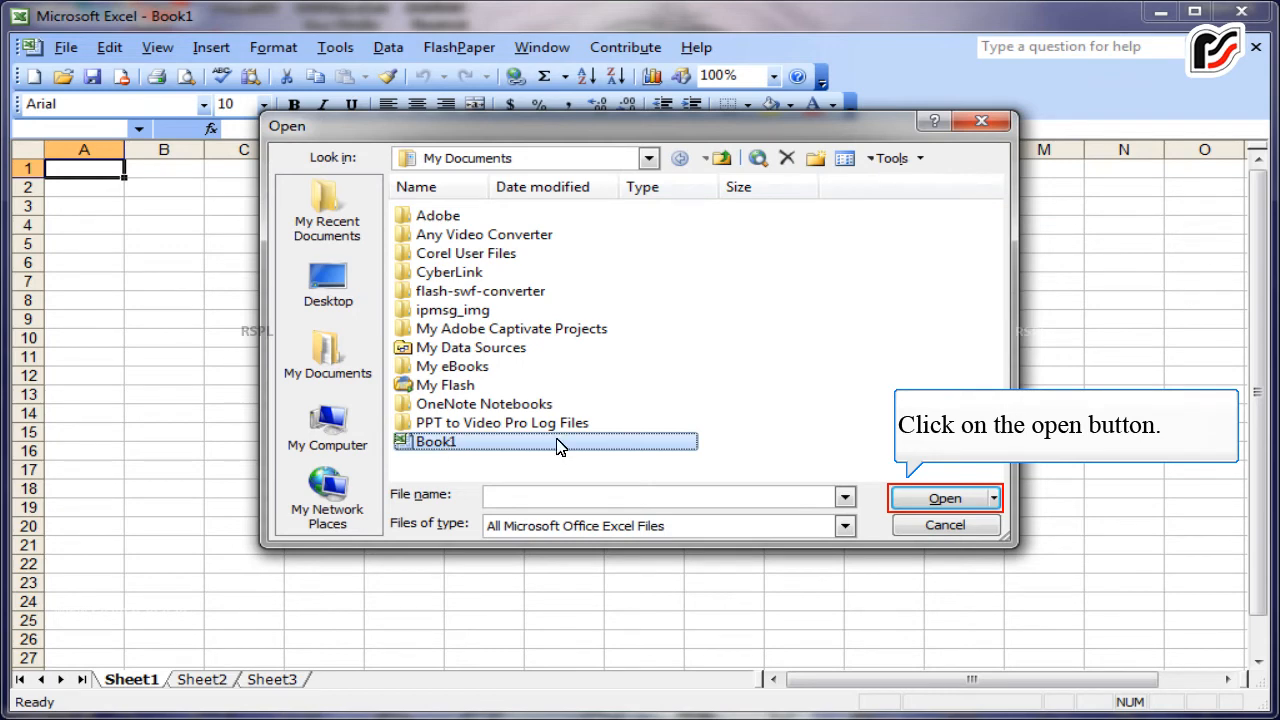
pyautogui.click(945, 498)
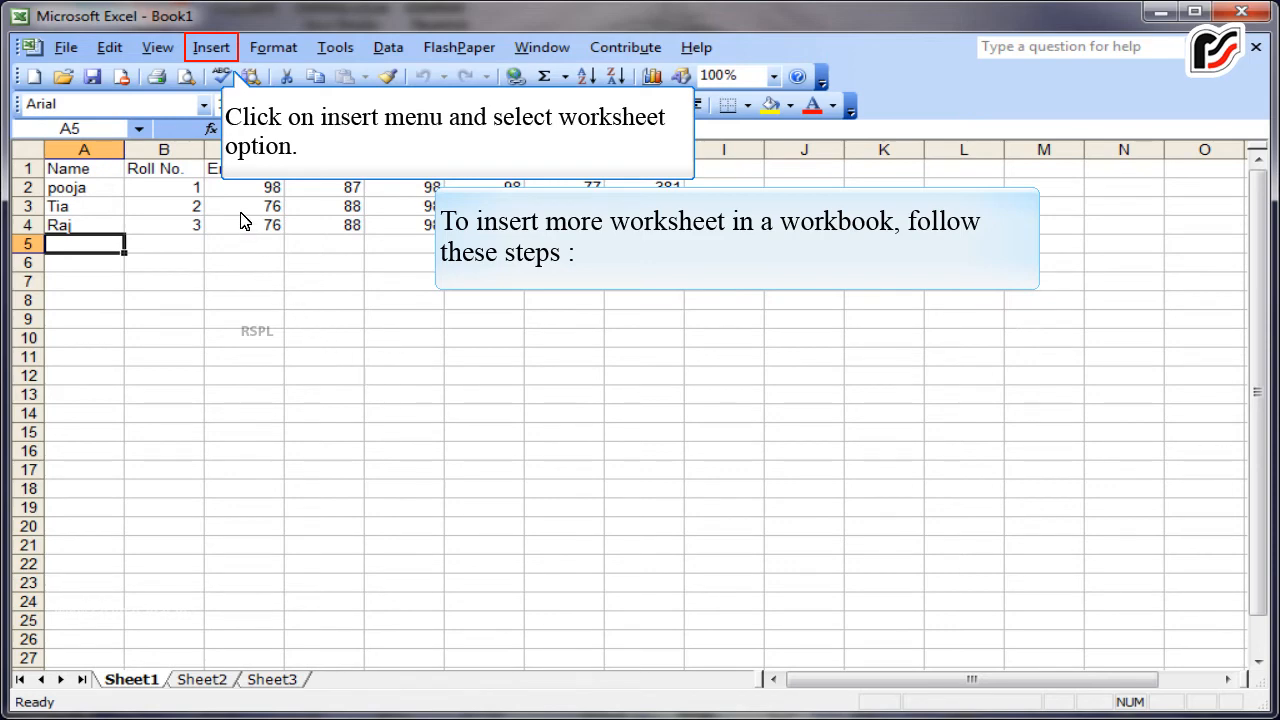
# - Insert a new worksheet into the Book1 workbook
pyautogui.click(211, 50)
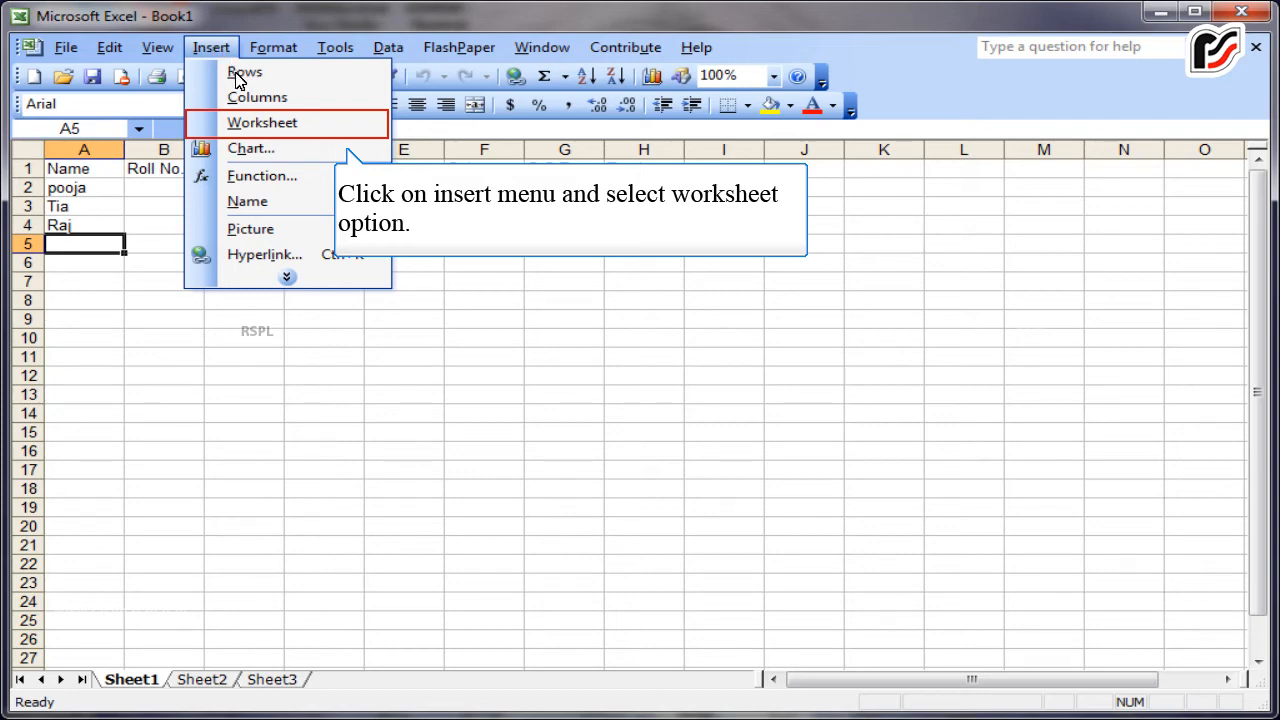
pyautogui.click(242, 122)
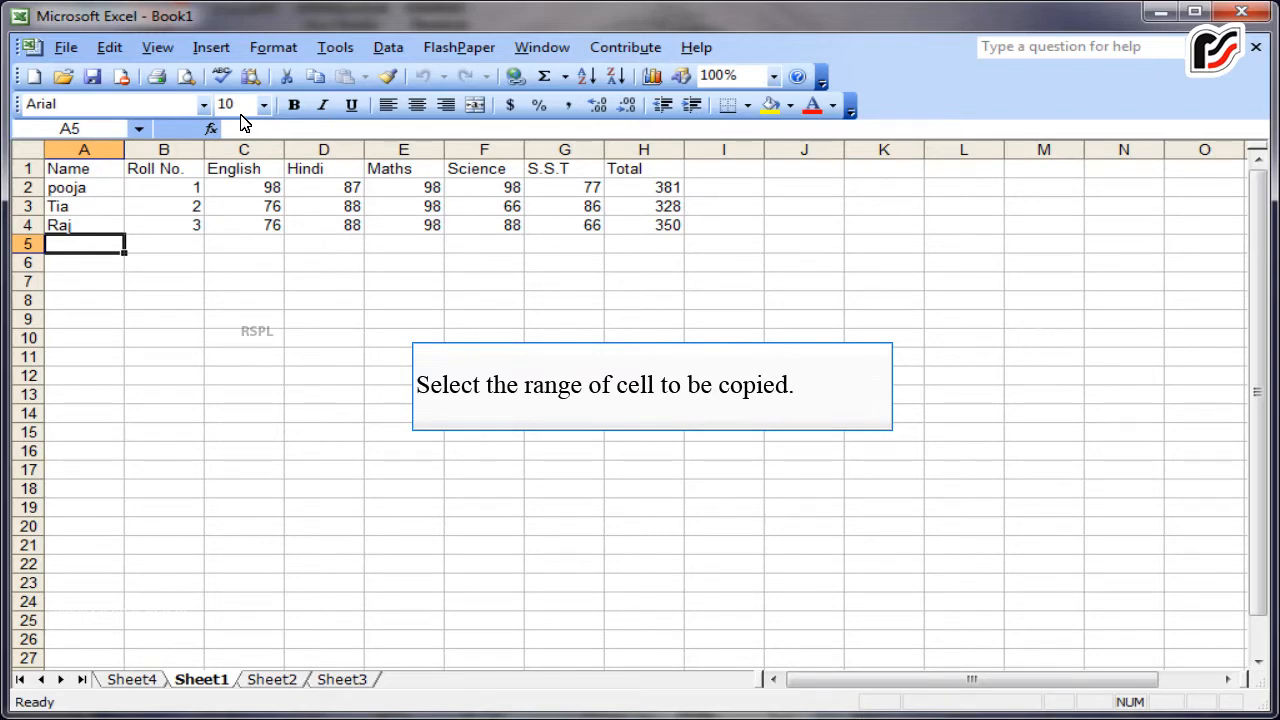
# - Copy the roll number and marks in B4:G4 on Sheet1 and paste them into B5:G5
pyautogui.click(148, 224)
pyautogui.moveTo(148, 224); pyautogui.dragTo(569, 226)
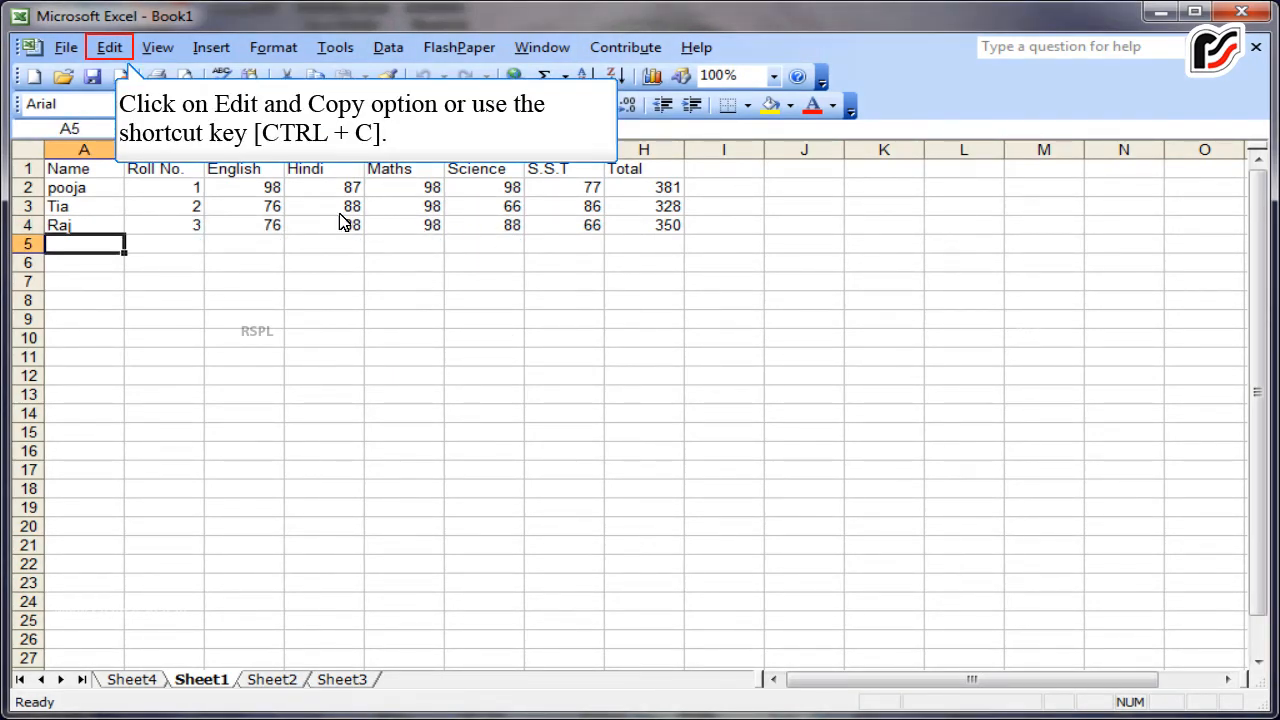
pyautogui.click(110, 47)
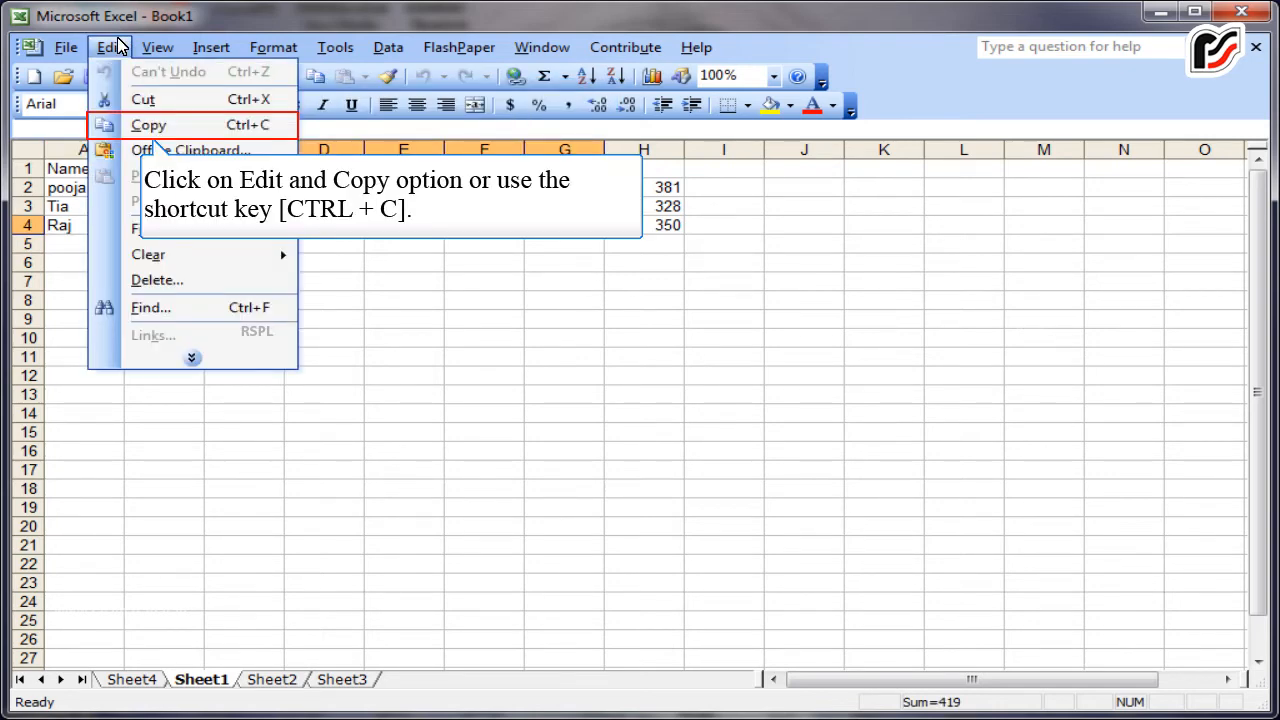
pyautogui.click(149, 125)
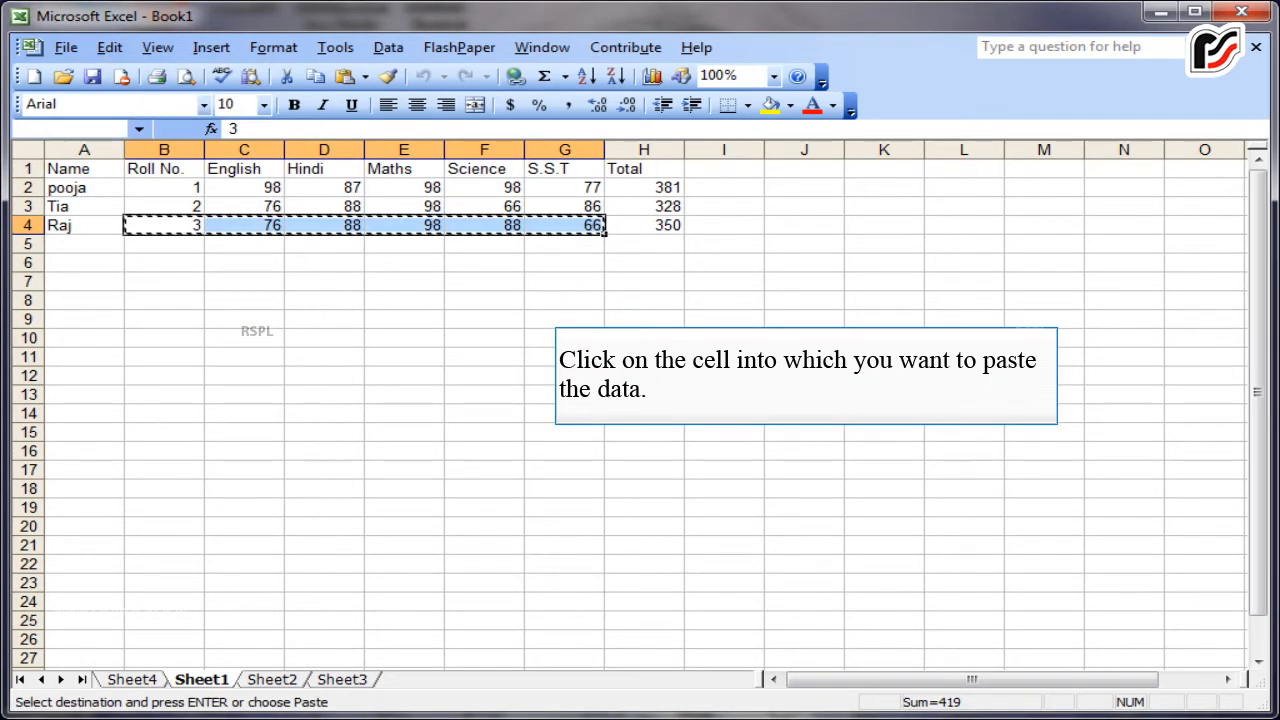
pyautogui.moveTo(160, 244); pyautogui.dragTo(594, 246)
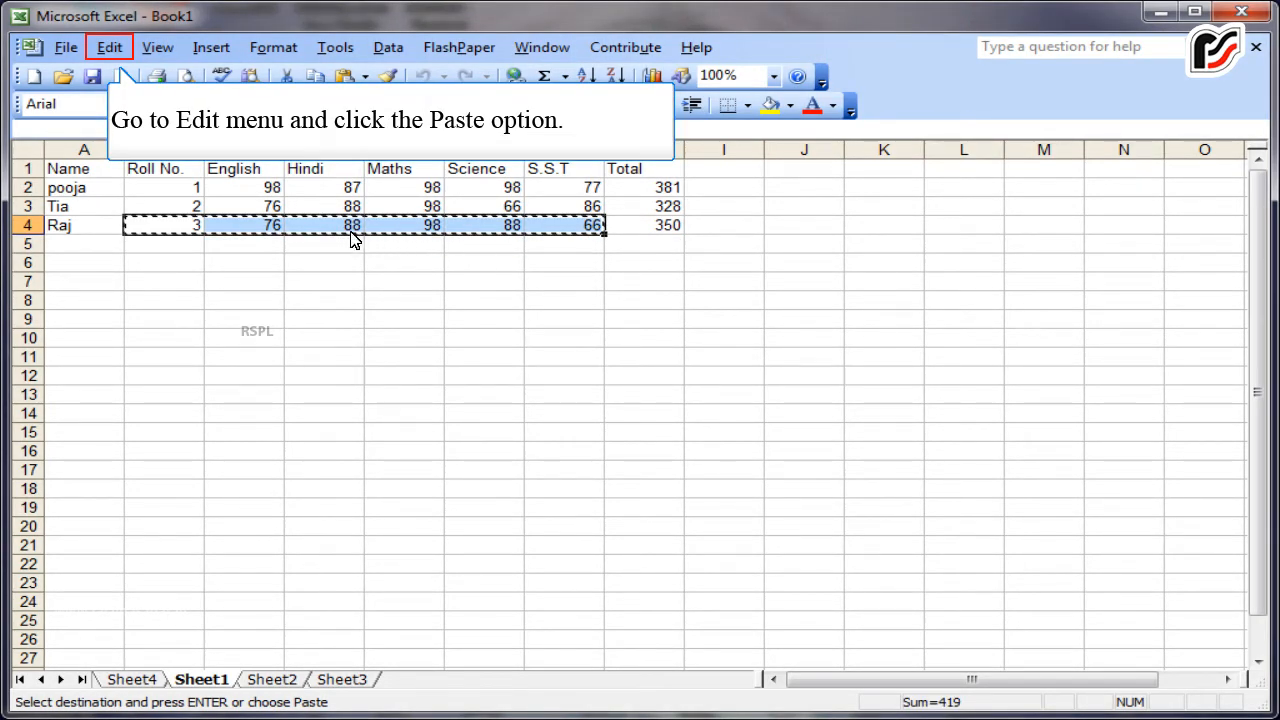
pyautogui.click(110, 47)
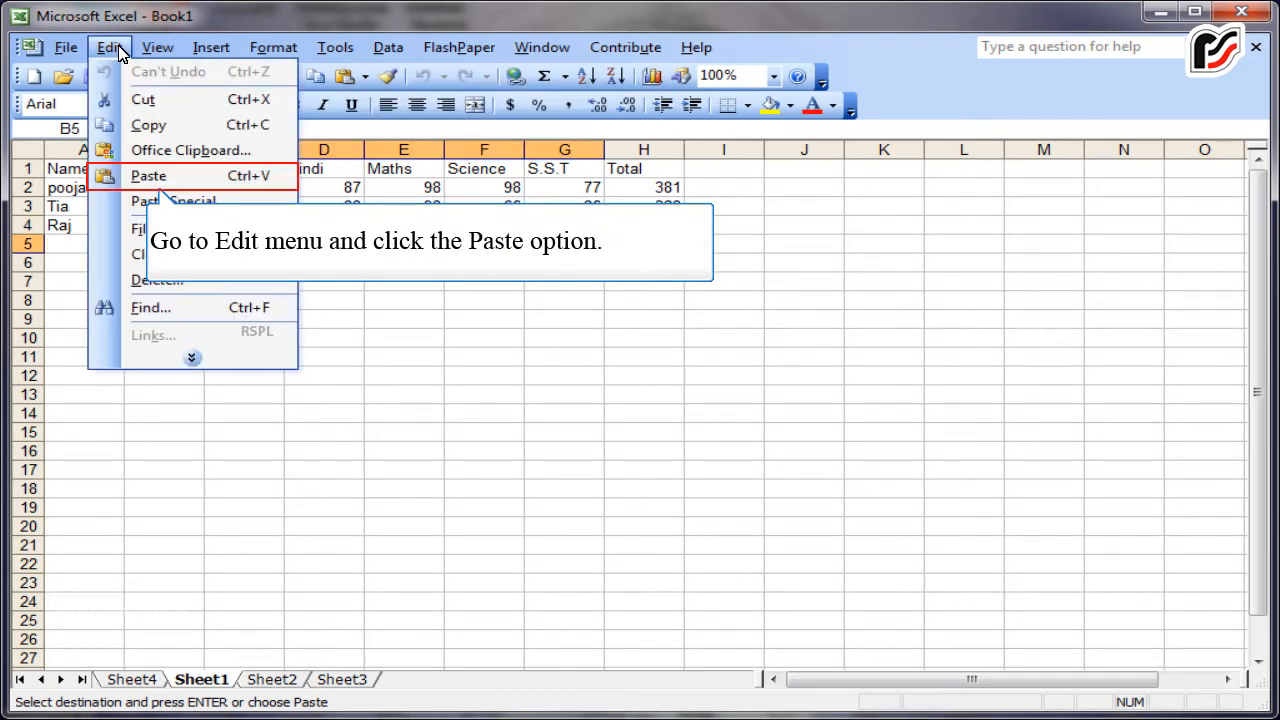
pyautogui.click(148, 175)
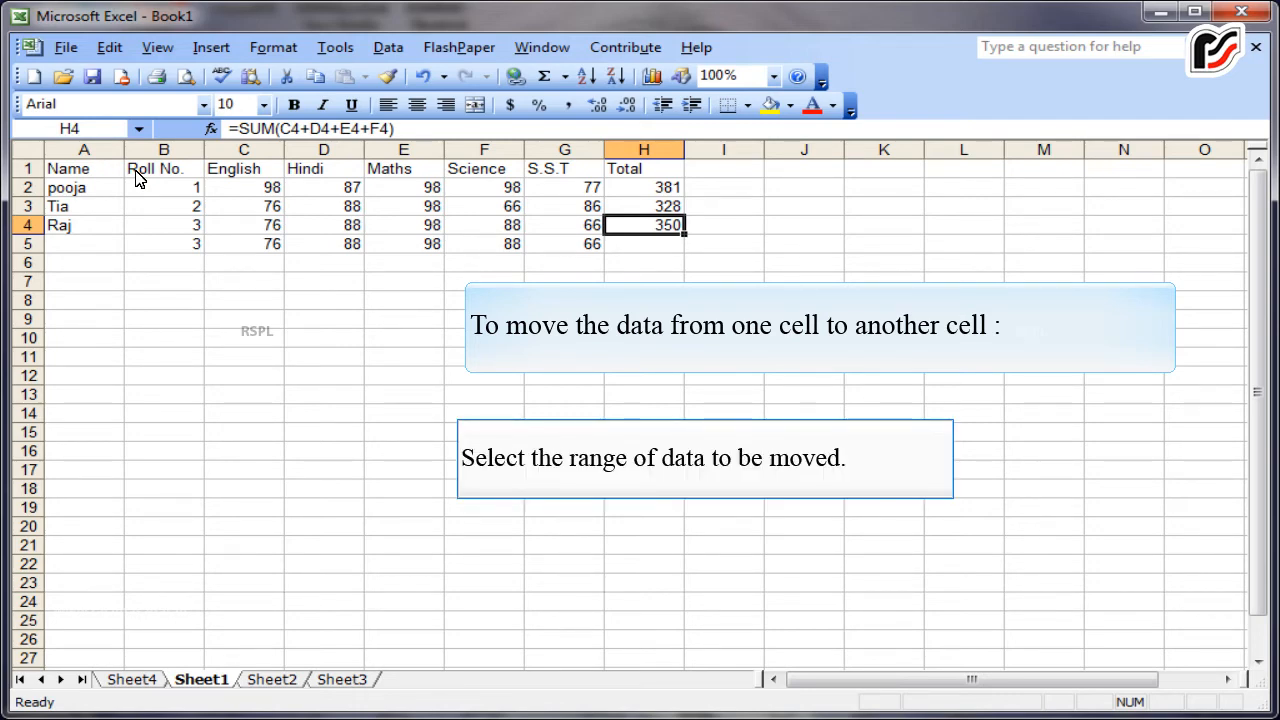
# - Move the roll number, marks and total from B4:H4 to row 7, starting at B7
pyautogui.moveTo(207, 232); pyautogui.dragTo(666, 223)
pyautogui.hotkey('ctrl', 'c')
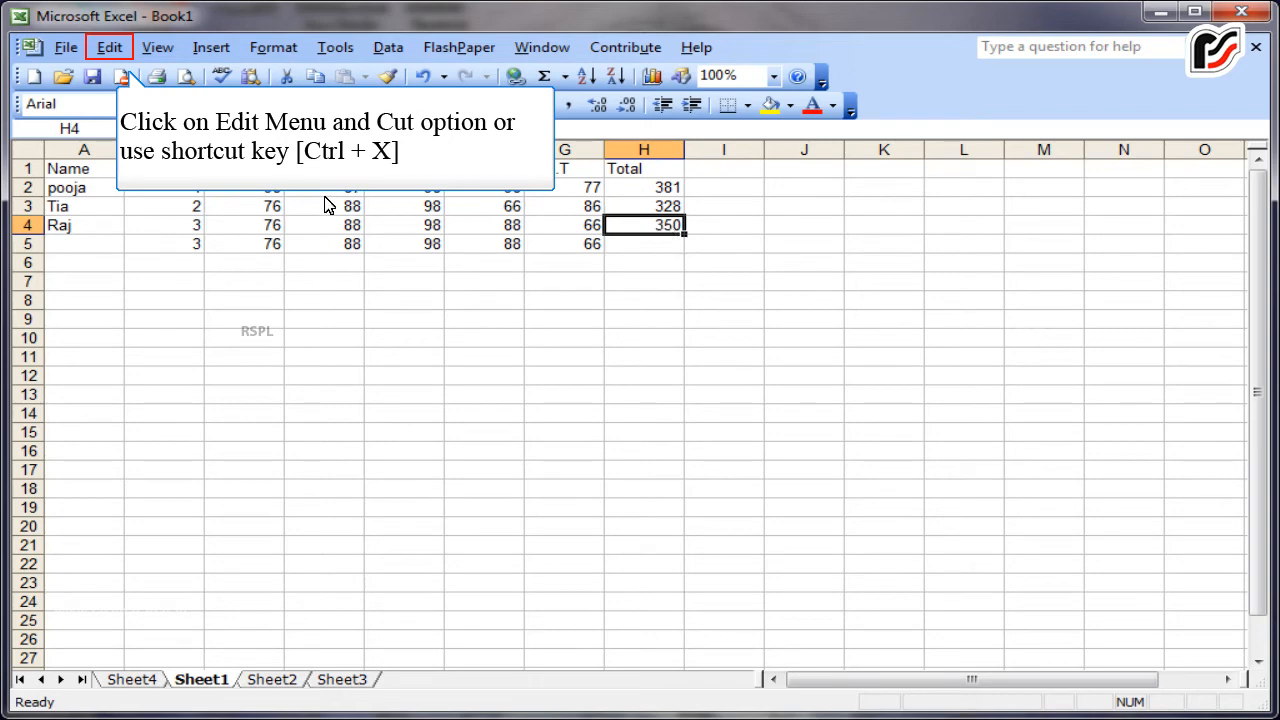
pyautogui.click(118, 50)
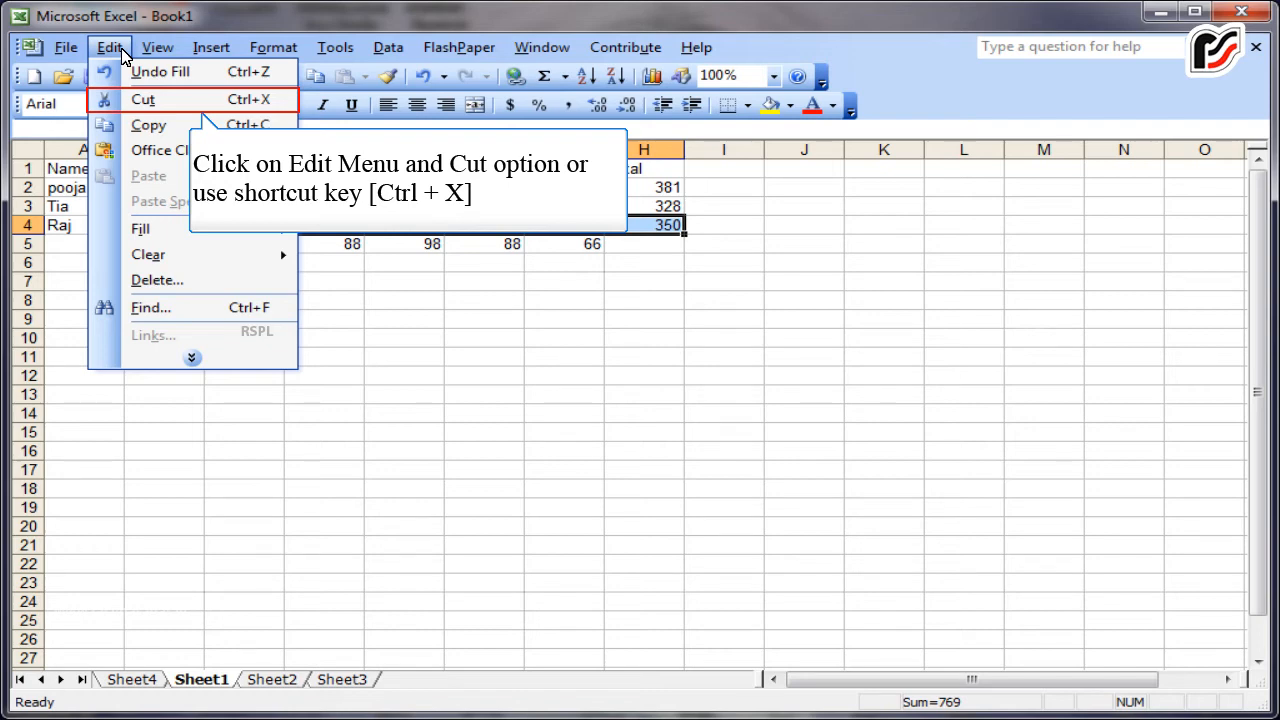
pyautogui.click(152, 100)
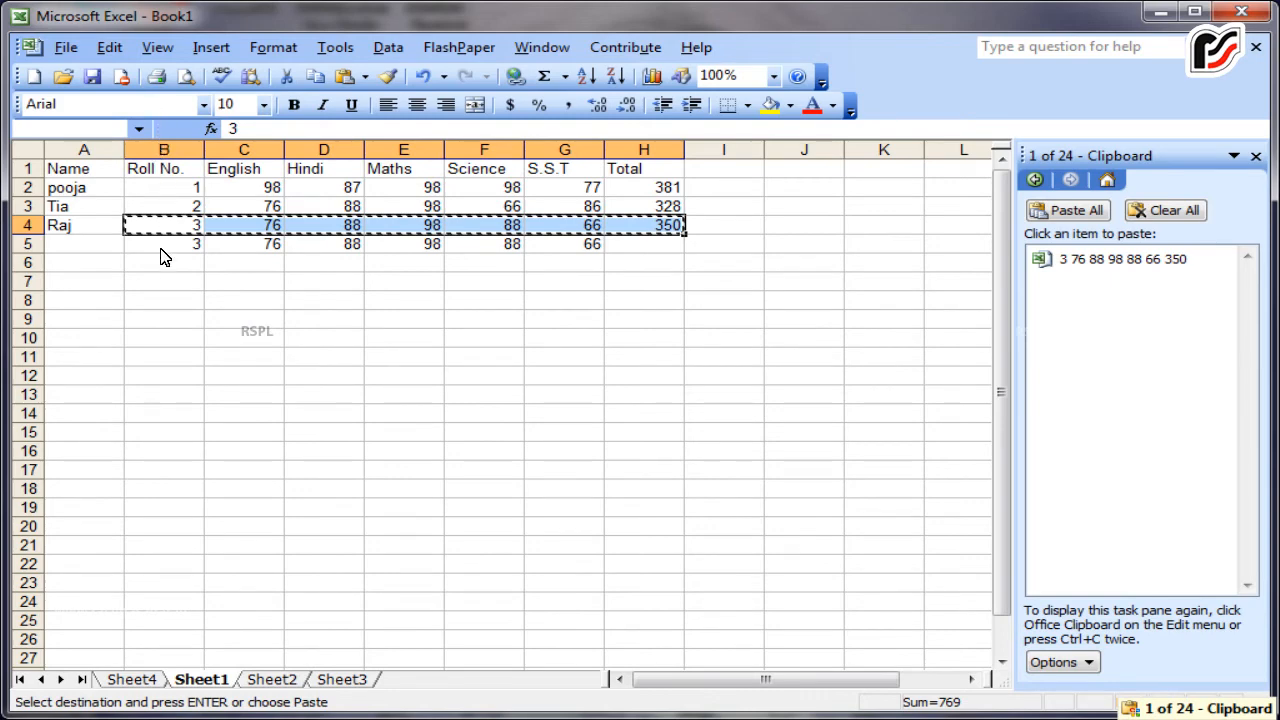
pyautogui.moveTo(165, 284); pyautogui.dragTo(586, 286)
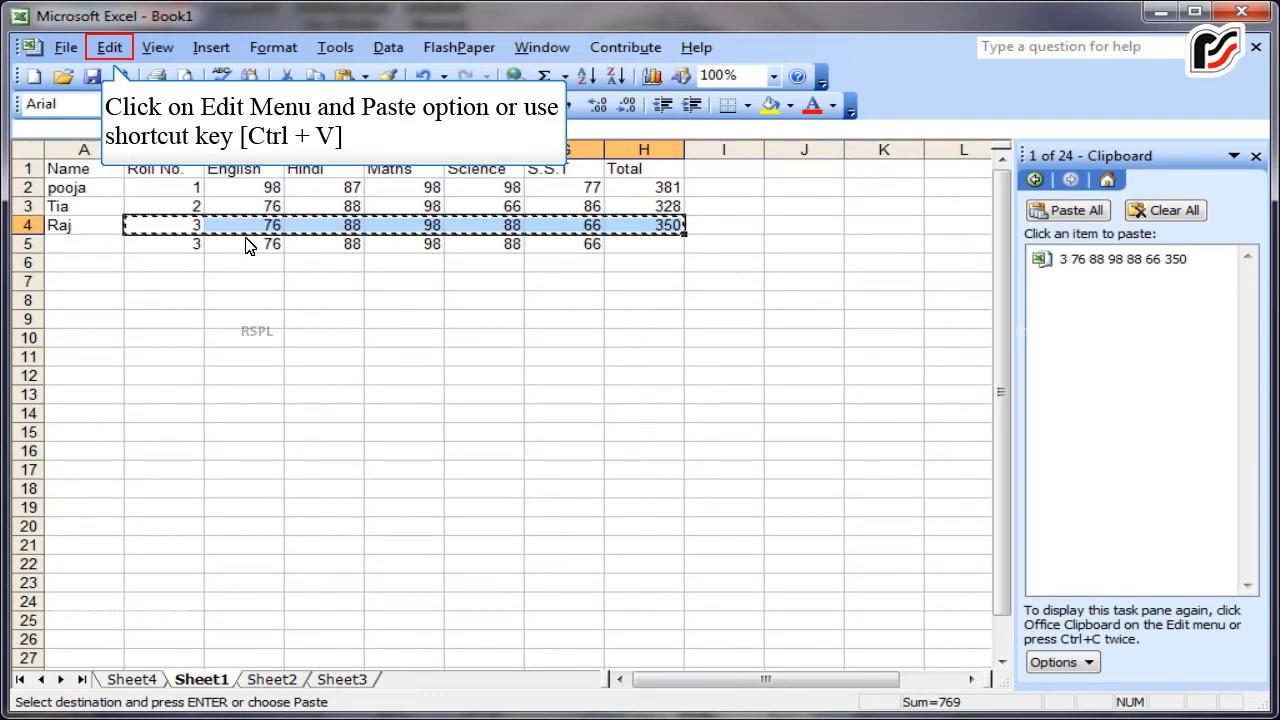
pyautogui.click(106, 50)
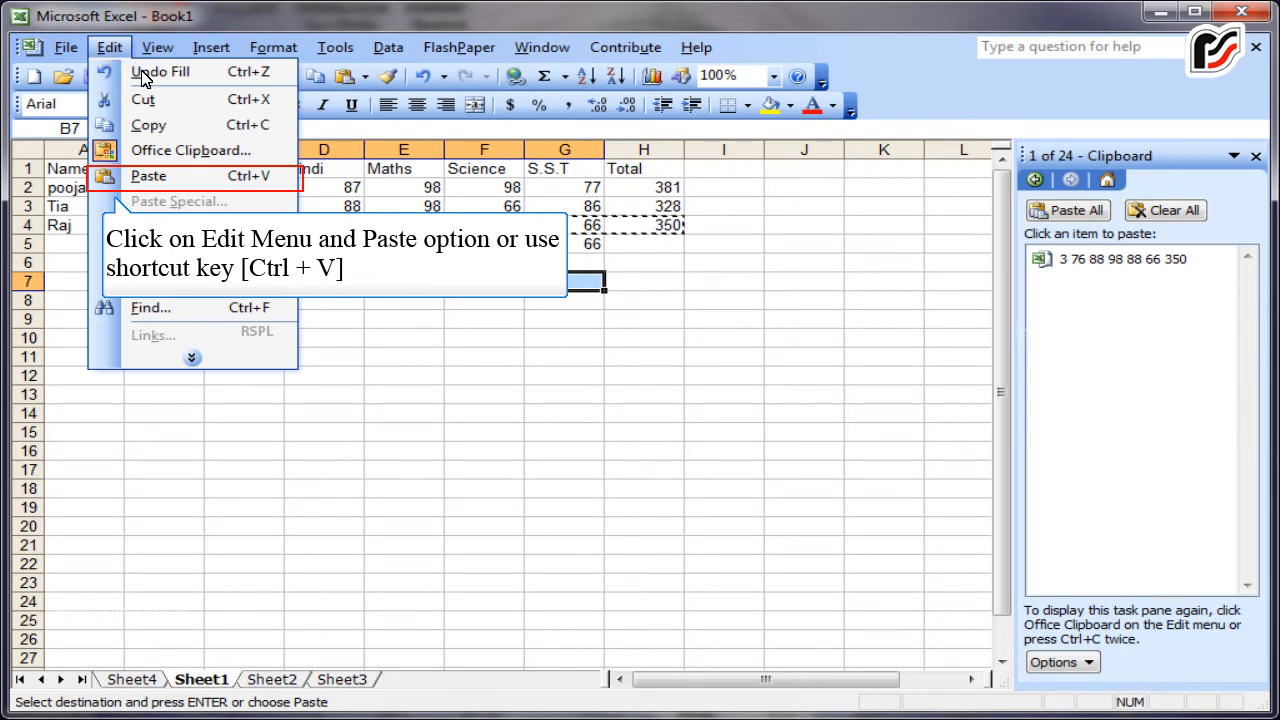
pyautogui.click(148, 176)
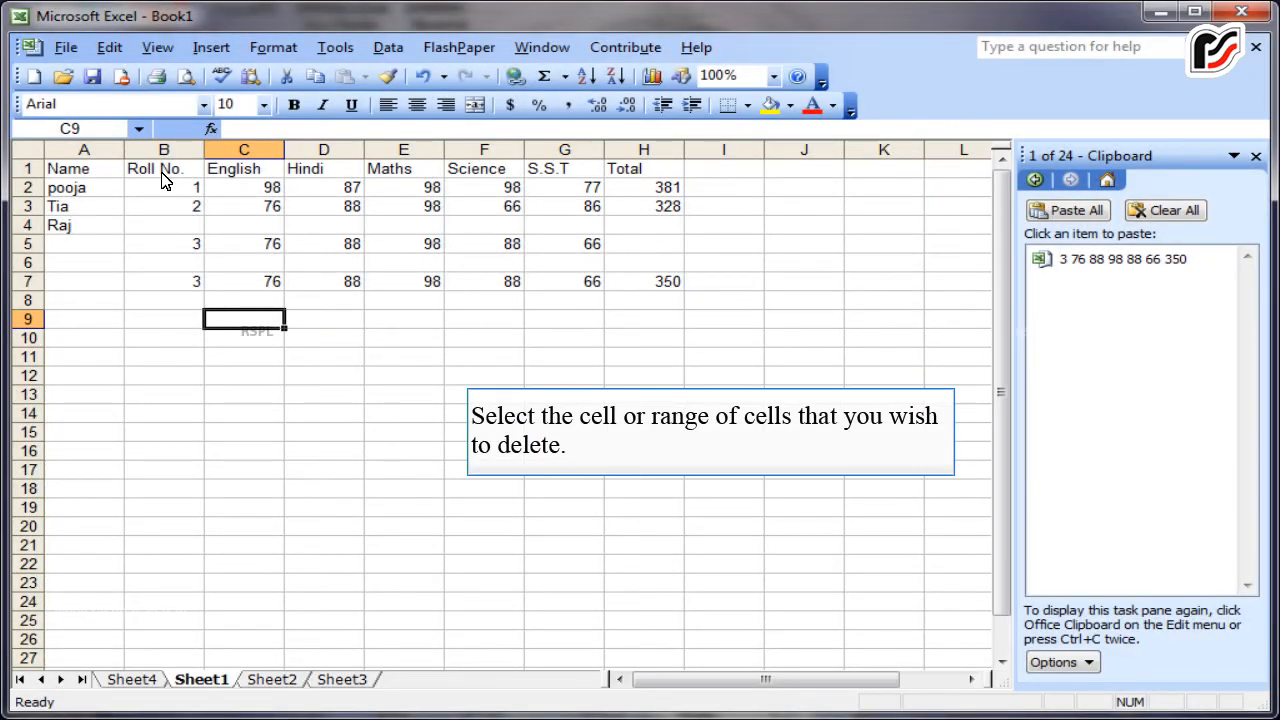
# - Clear the duplicated marks in B5:G5 and delete the entire row that holds them
pyautogui.moveTo(194, 246); pyautogui.dragTo(560, 245)
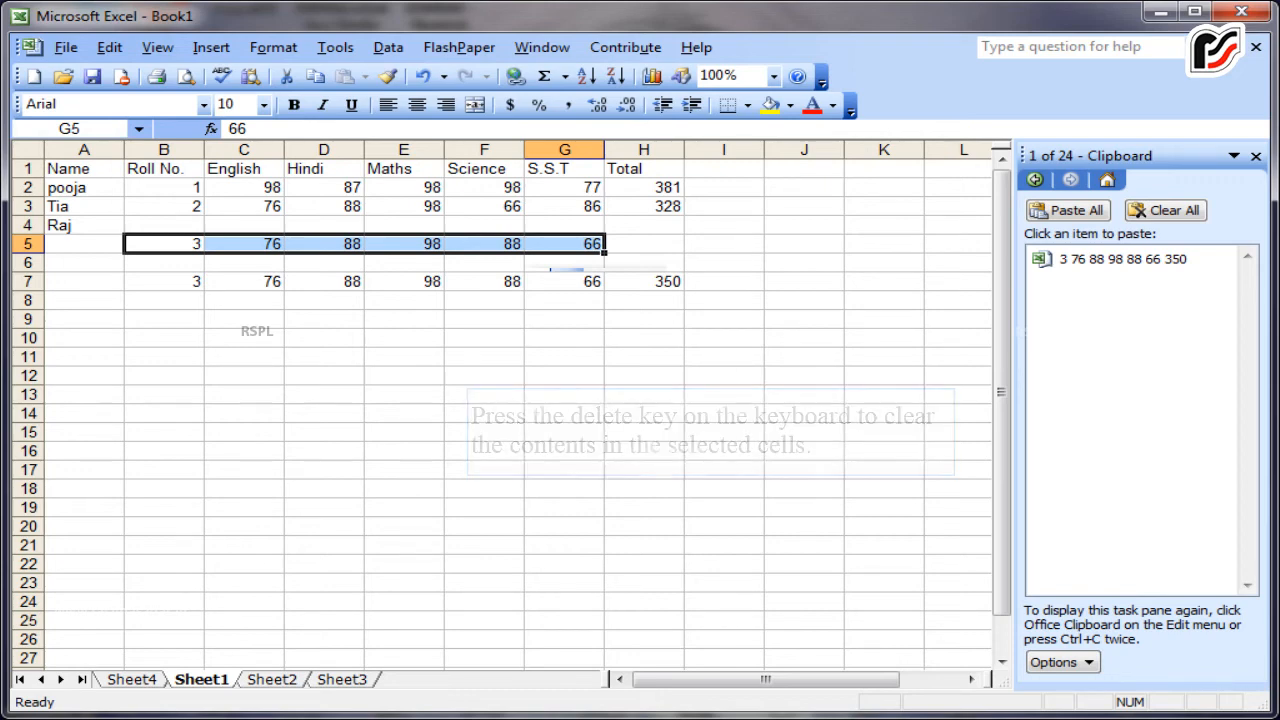
pyautogui.press('Delete')
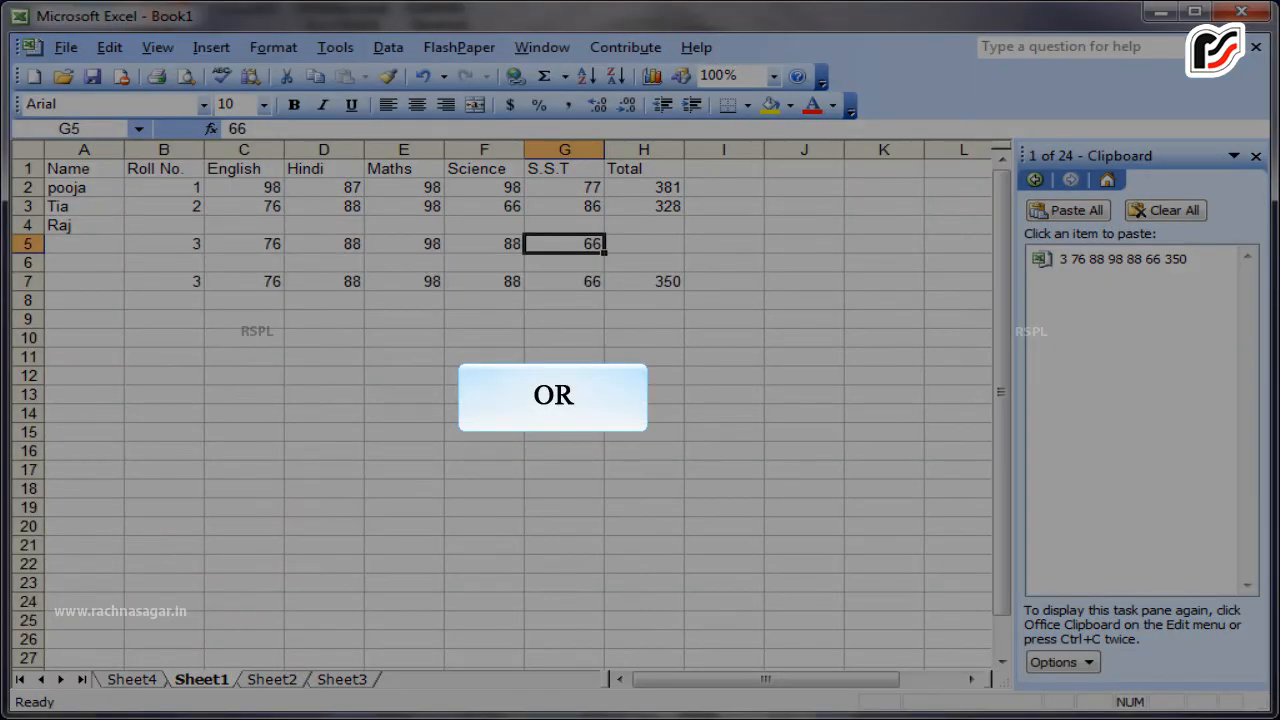
pyautogui.moveTo(150, 243); pyautogui.dragTo(567, 243)
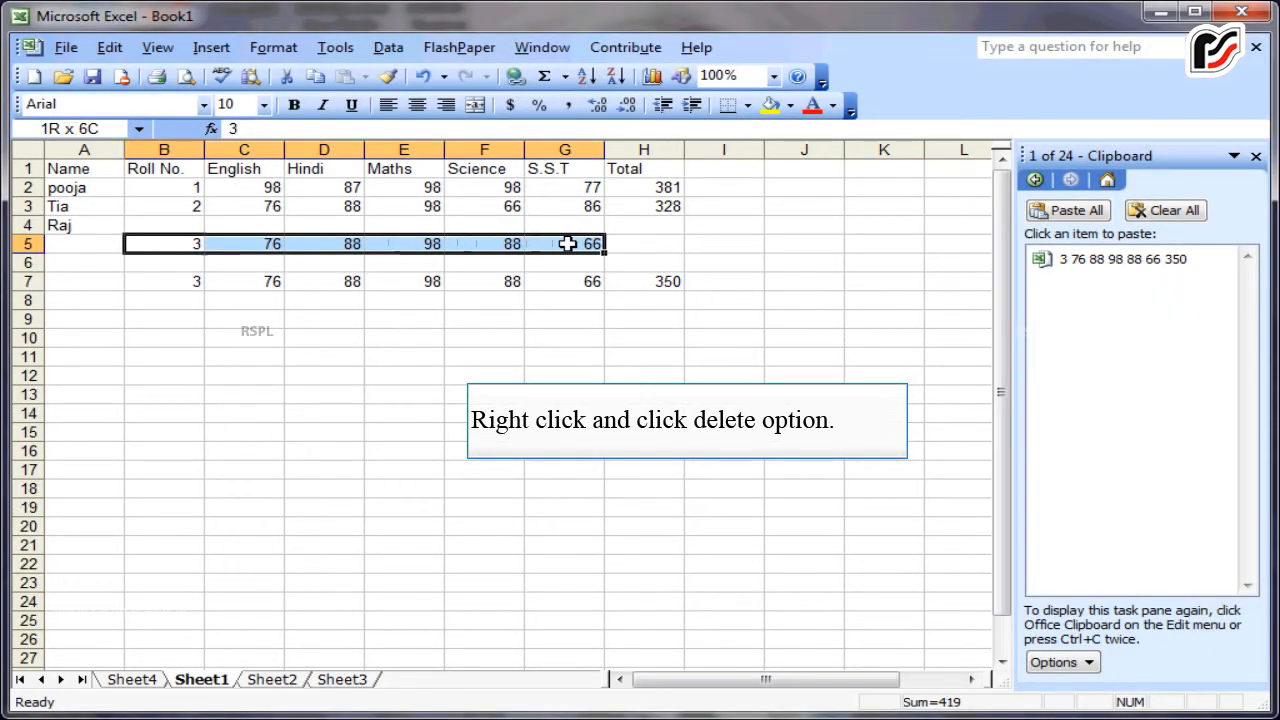
pyautogui.rightClick(567, 243)
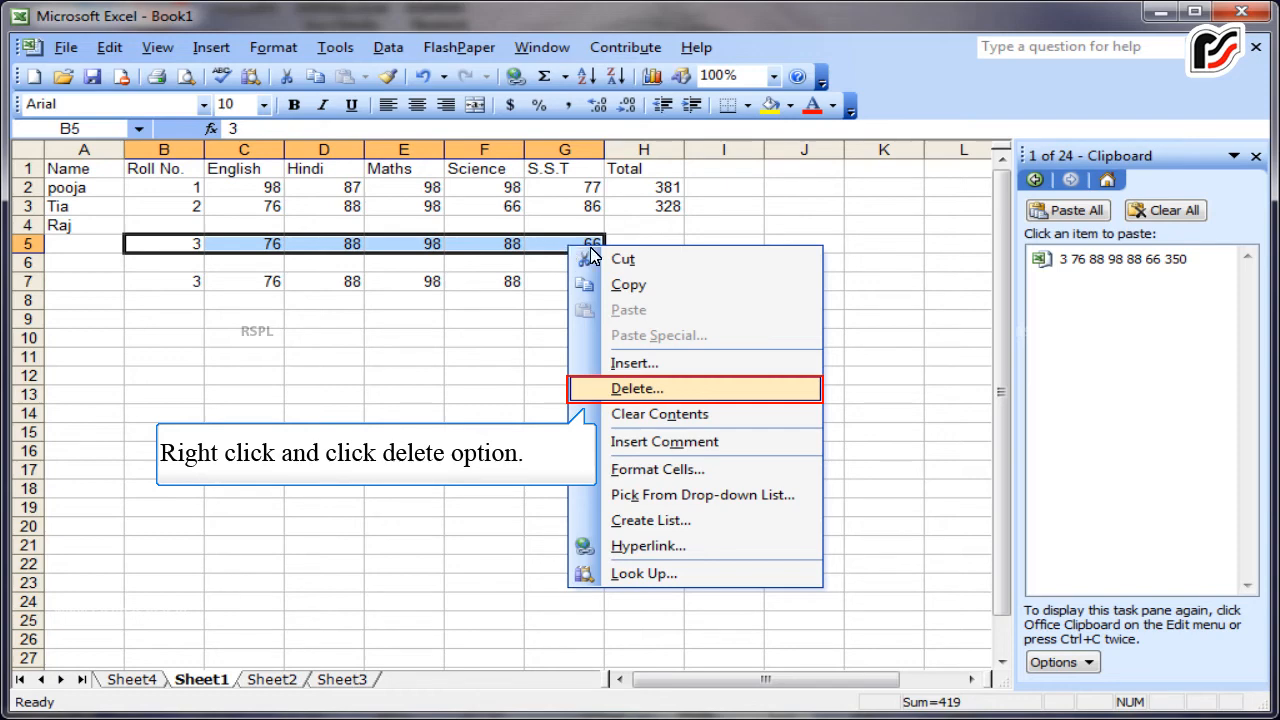
pyautogui.click(643, 390)
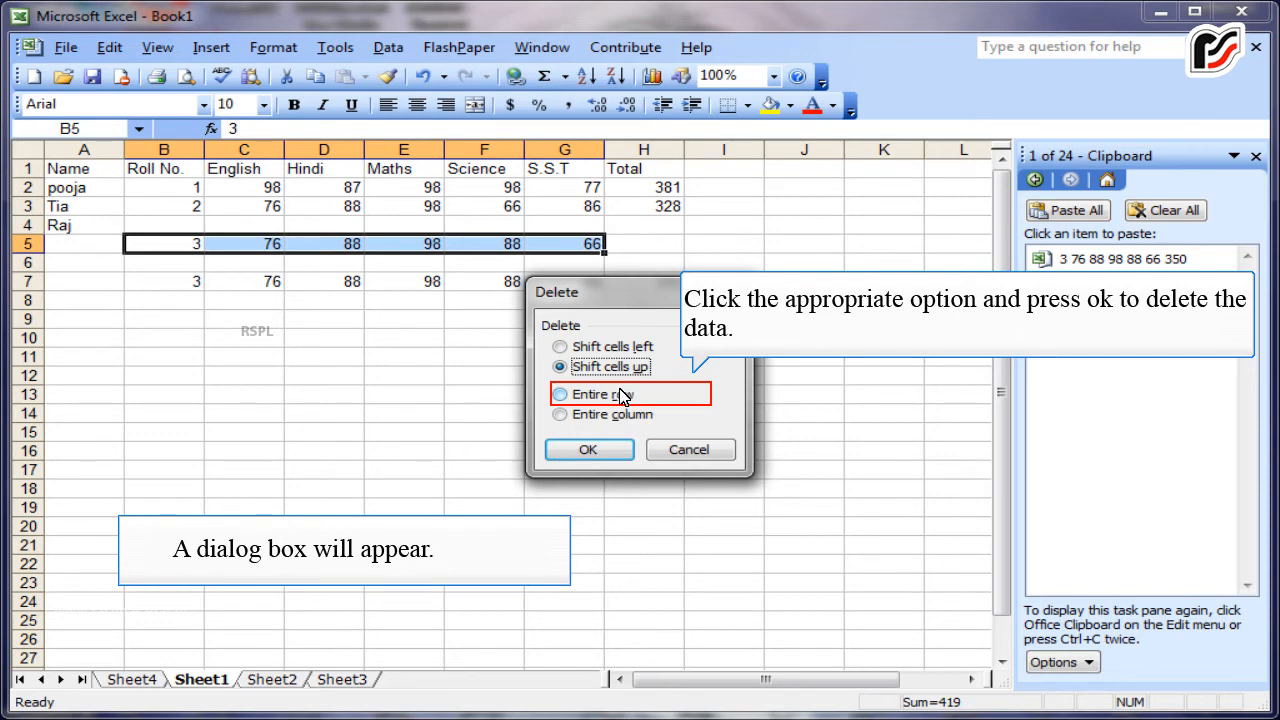
pyautogui.click(614, 399)
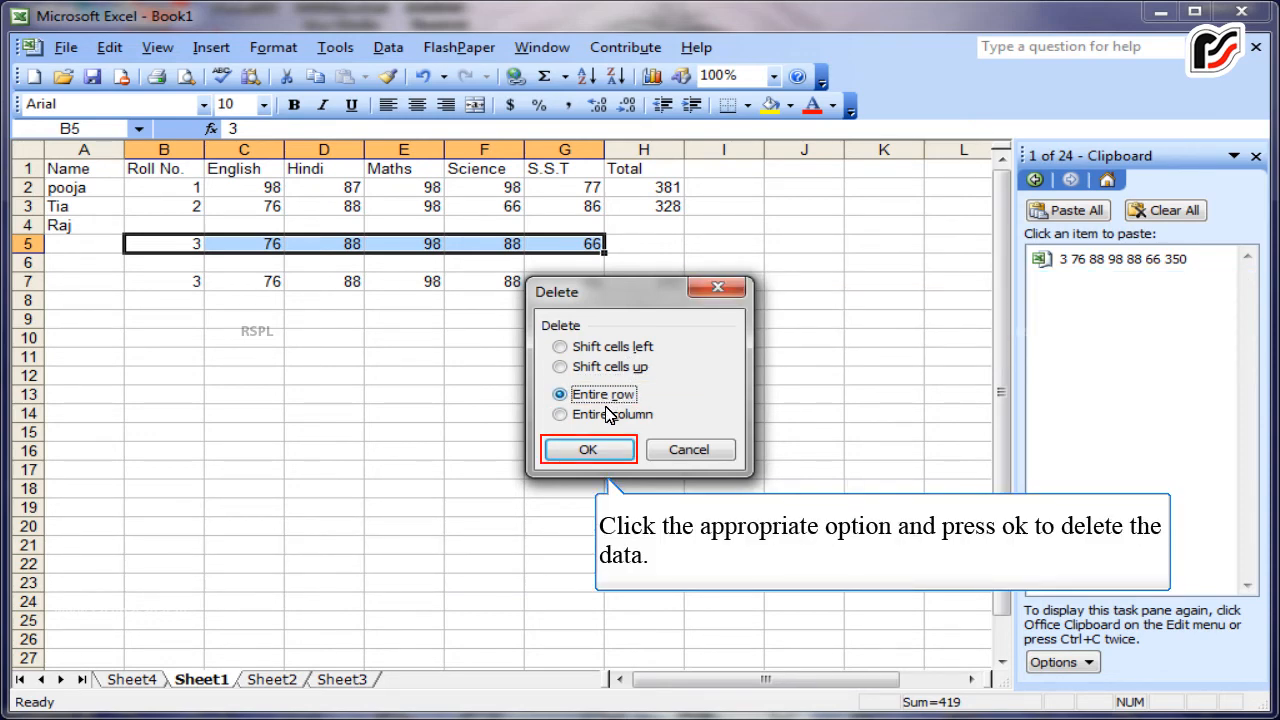
pyautogui.click(588, 449)
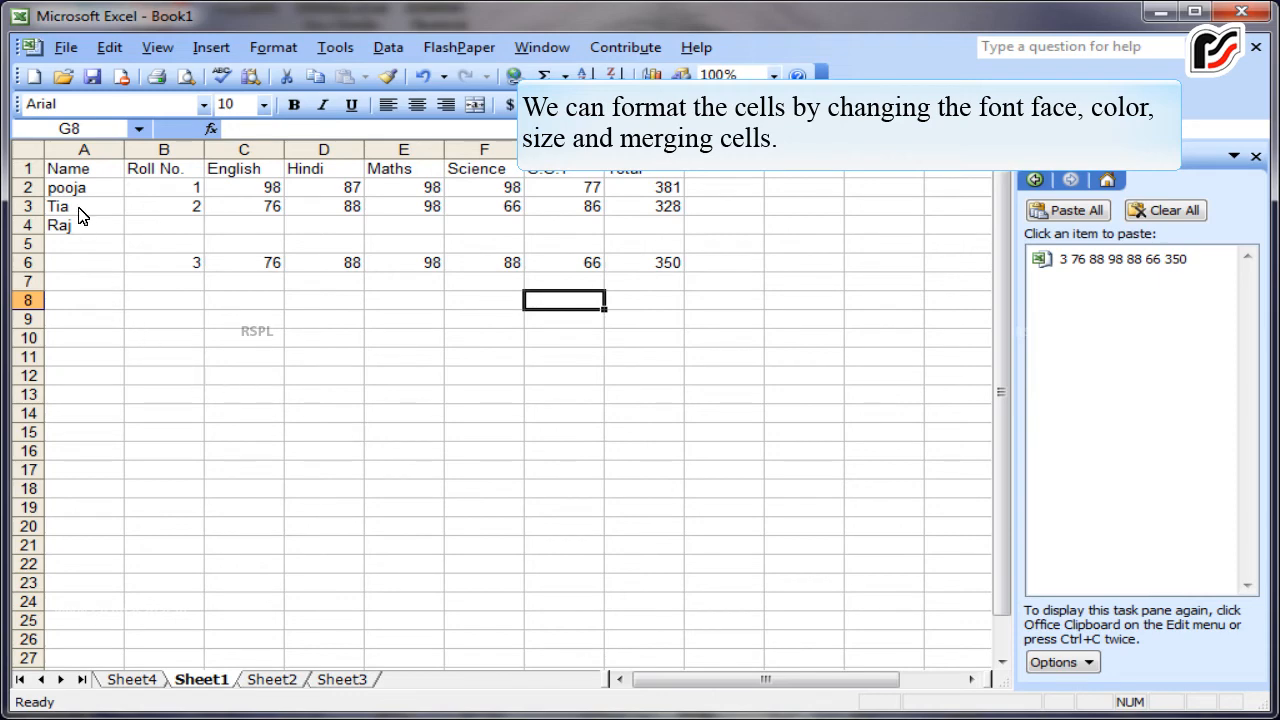
# - Format the header cells A1:H1 in Verdana, bold, size 12
pyautogui.moveTo(80, 177); pyautogui.dragTo(643, 169)
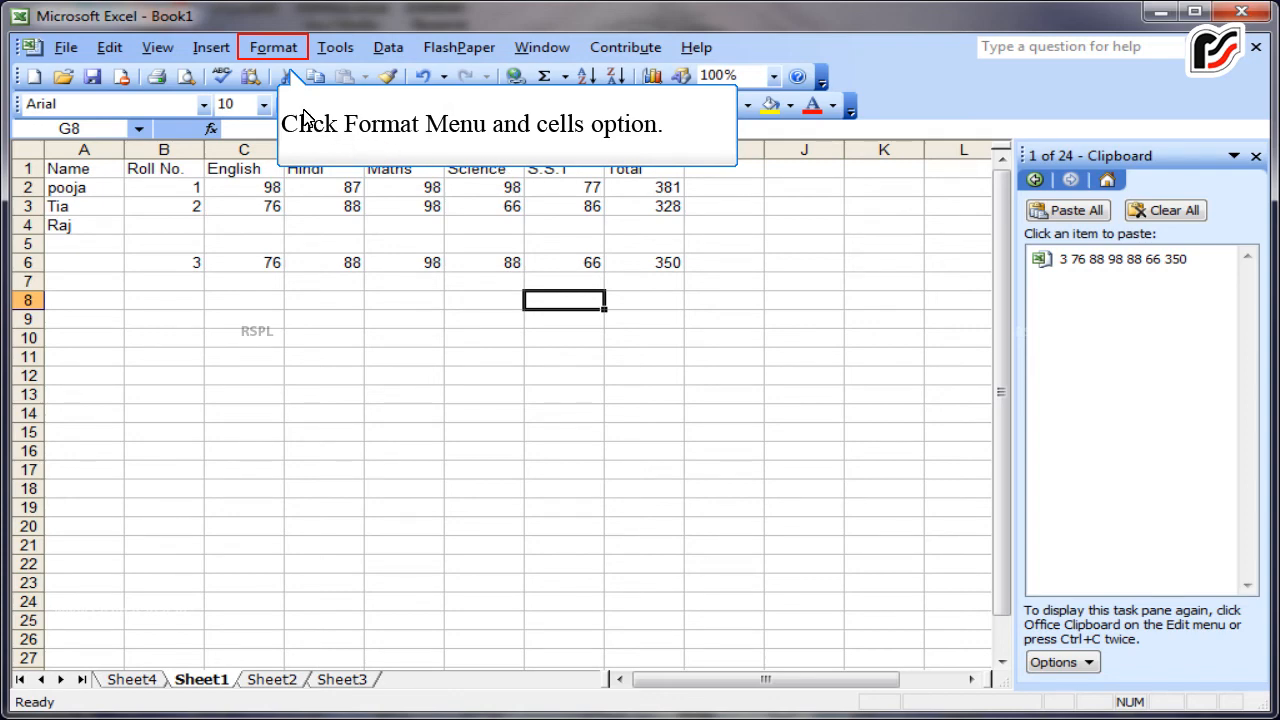
pyautogui.click(270, 47)
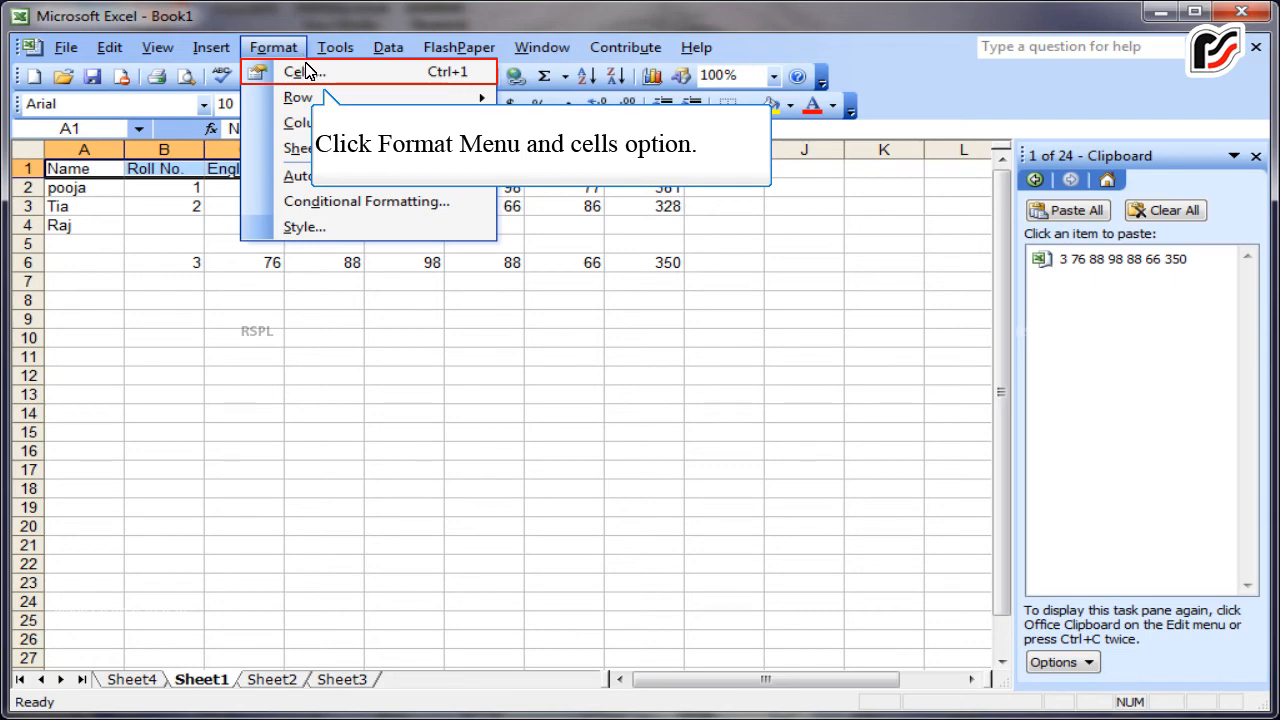
pyautogui.click(306, 72)
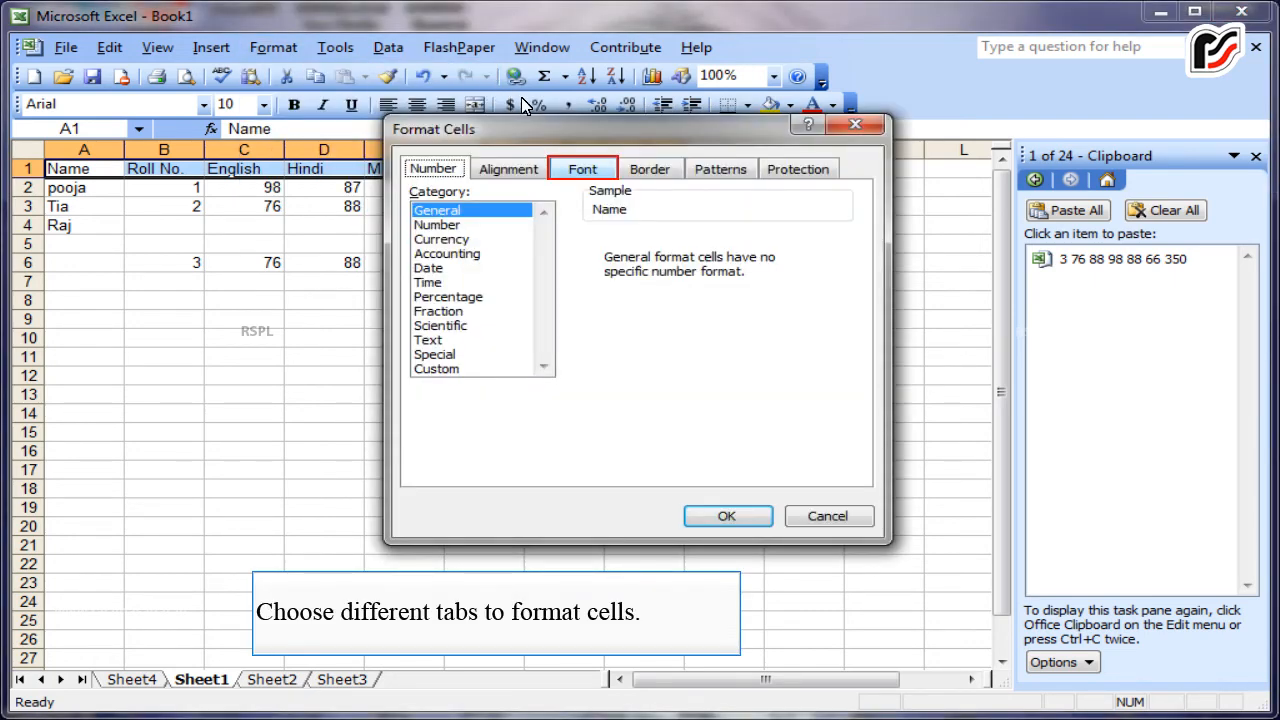
pyautogui.click(577, 170)
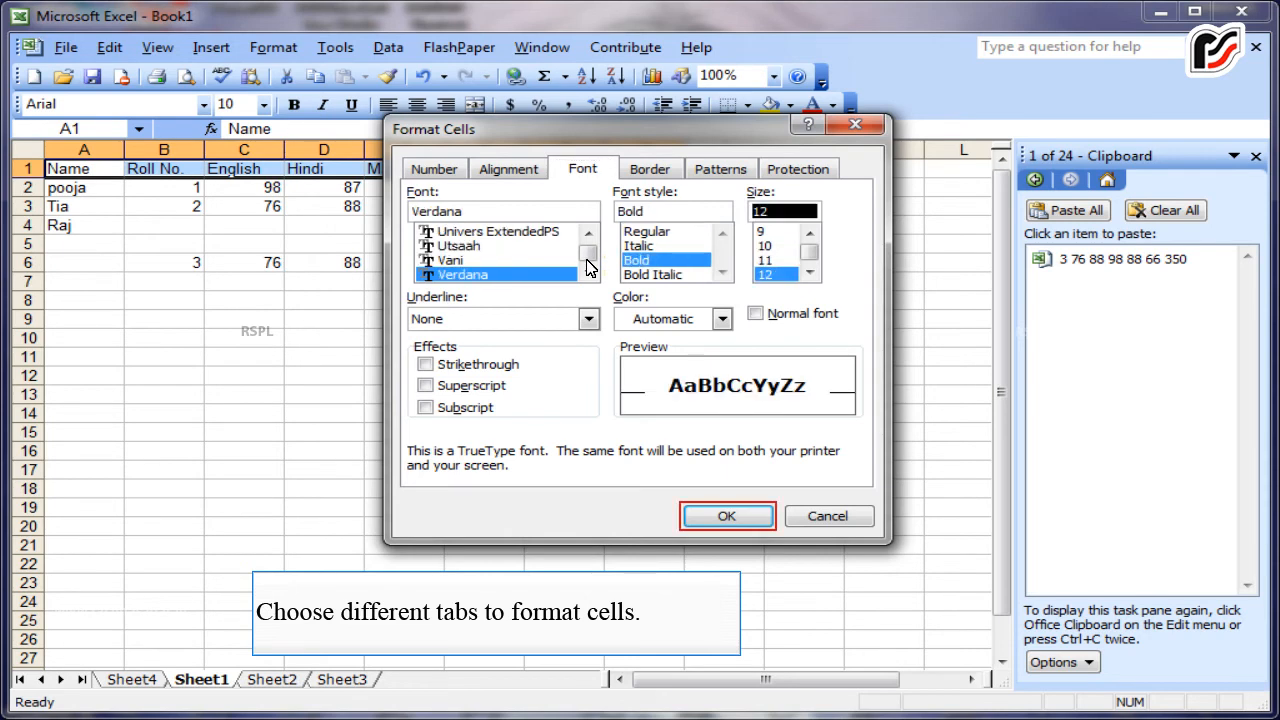
pyautogui.click(727, 516)
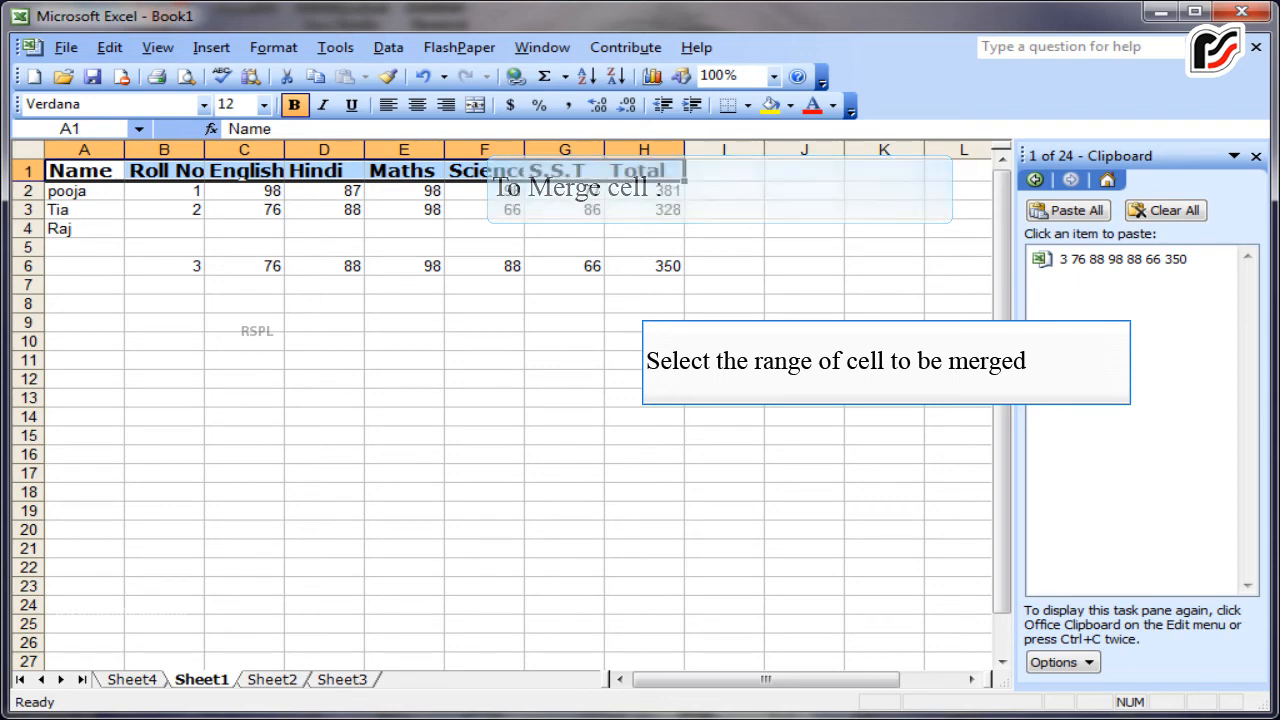
# - Merge cells B6 and C6, accepting that only the upper-left value is kept
pyautogui.moveTo(175, 266); pyautogui.dragTo(263, 266)
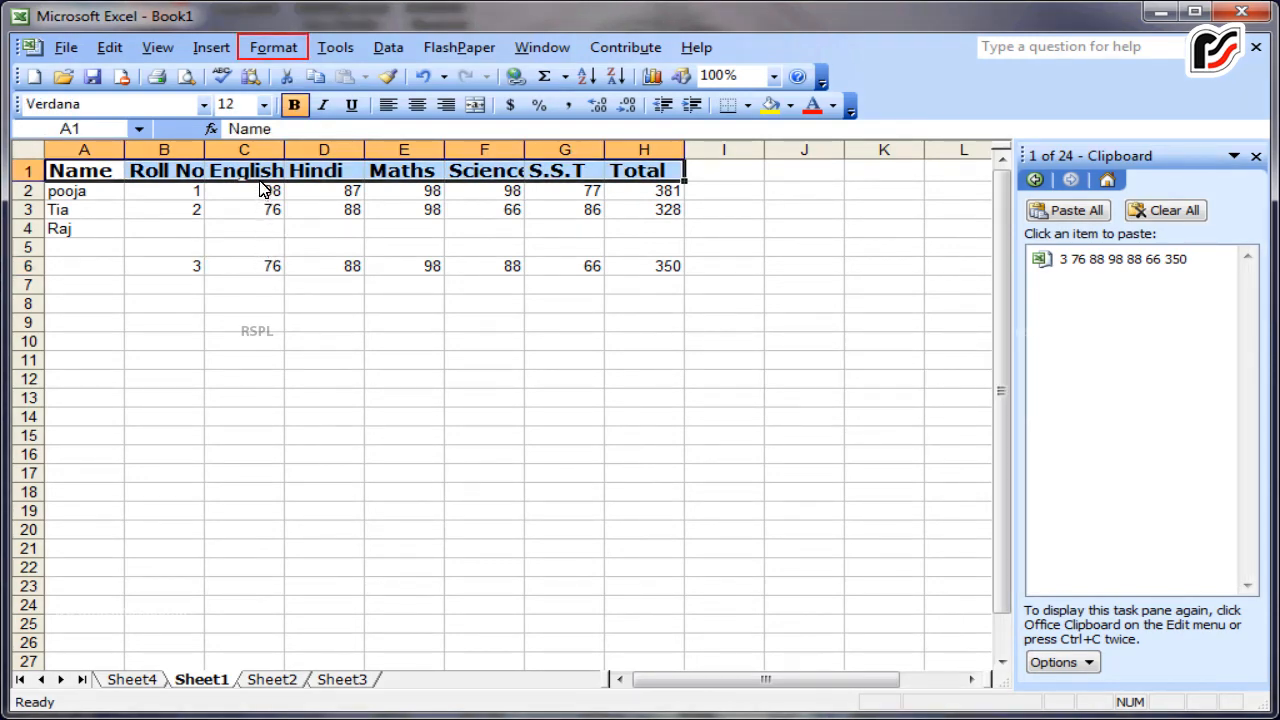
pyautogui.click(270, 47)
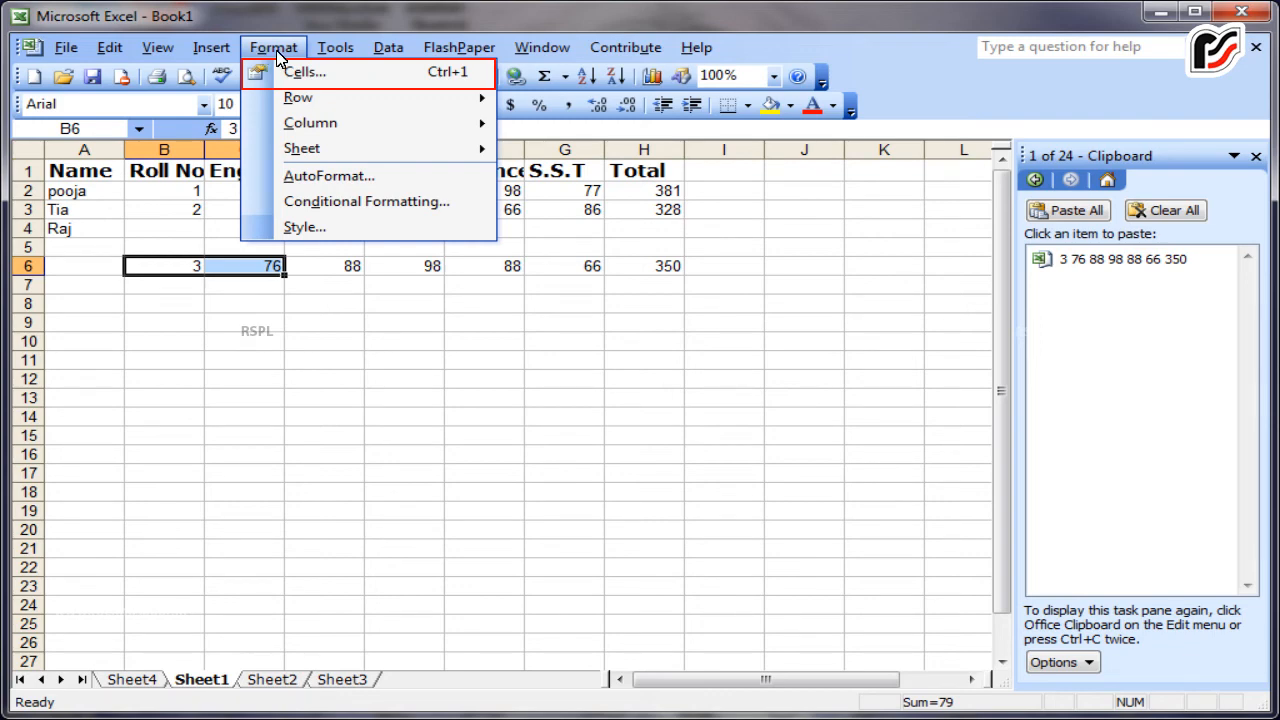
pyautogui.click(300, 72)
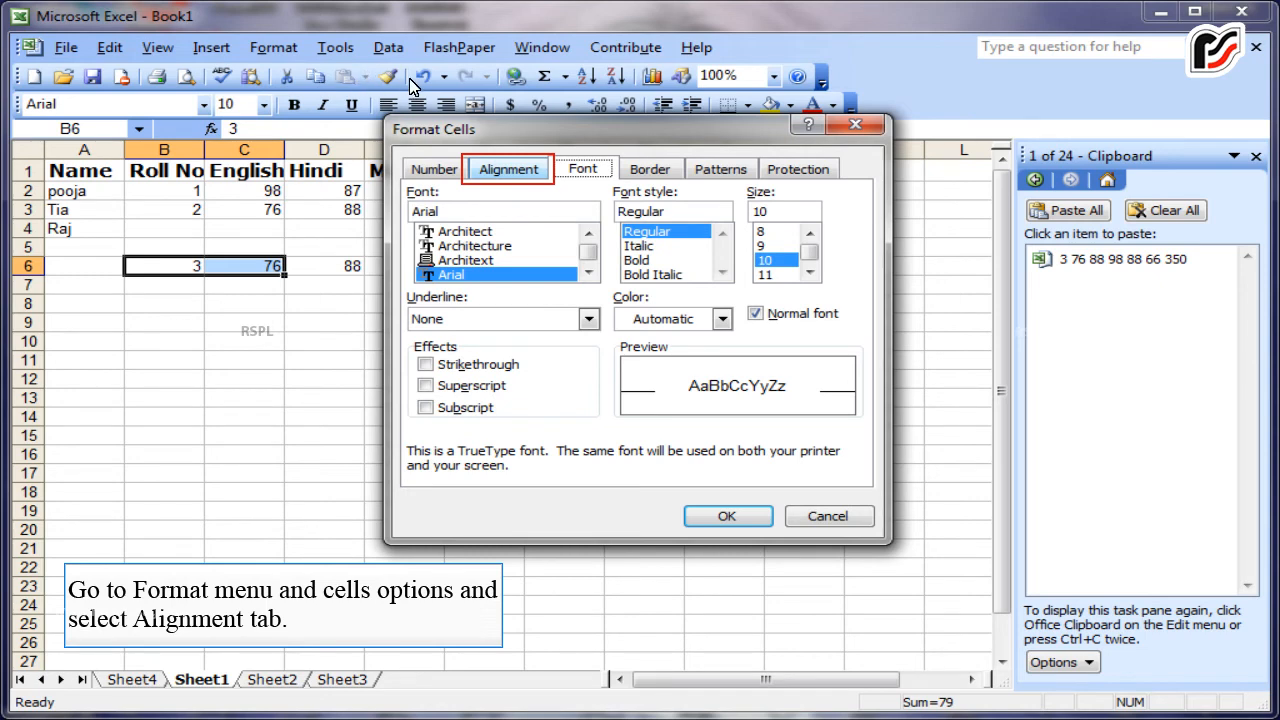
pyautogui.click(490, 170)
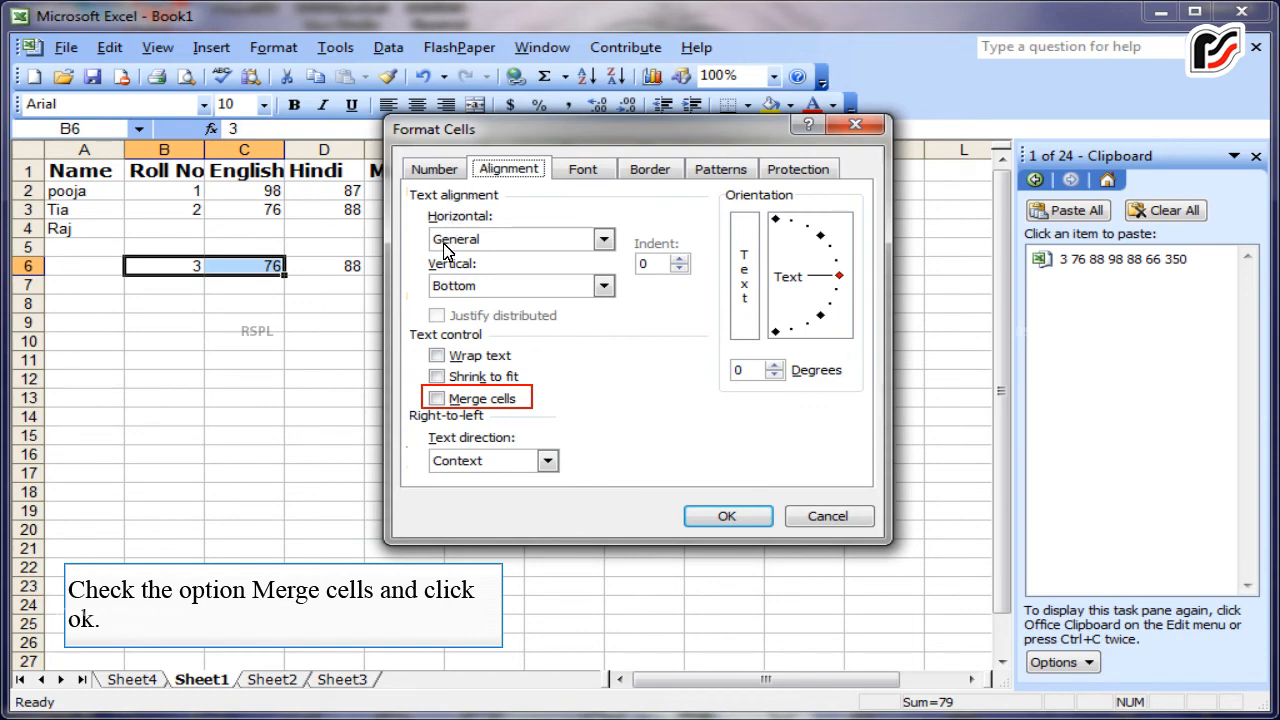
pyautogui.click(437, 398)
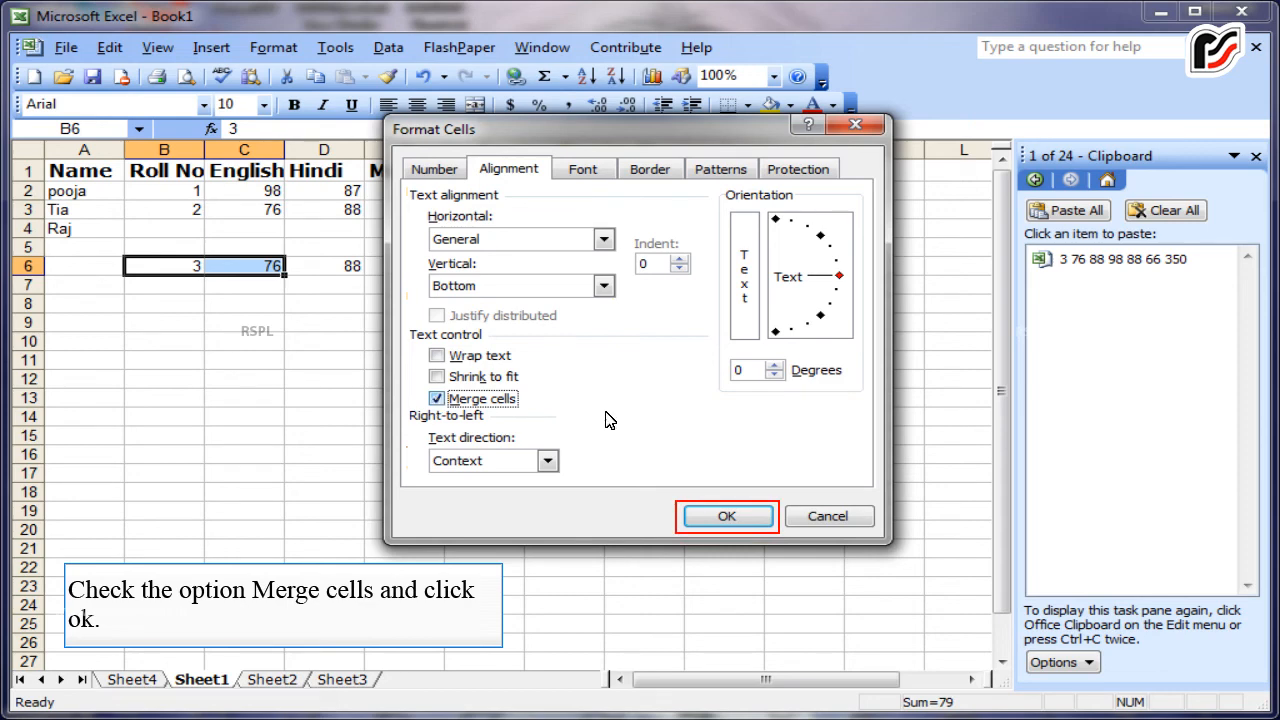
pyautogui.click(724, 517)
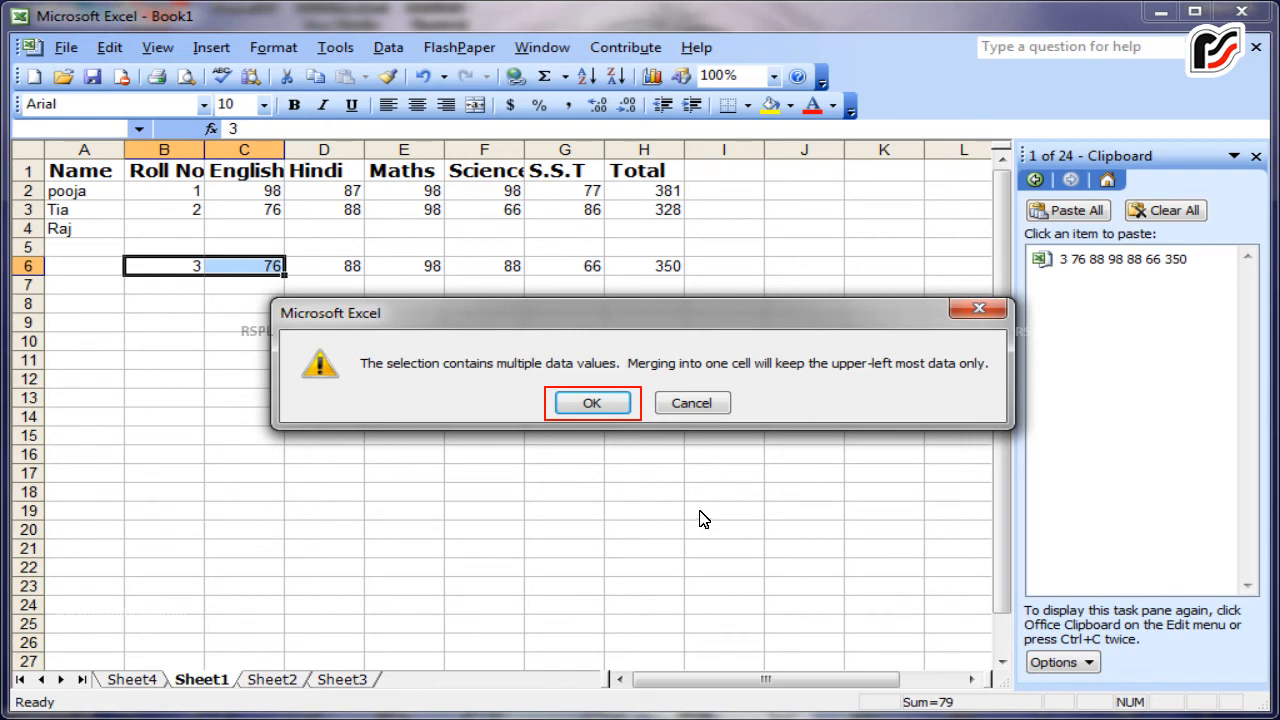
pyautogui.press('Return')
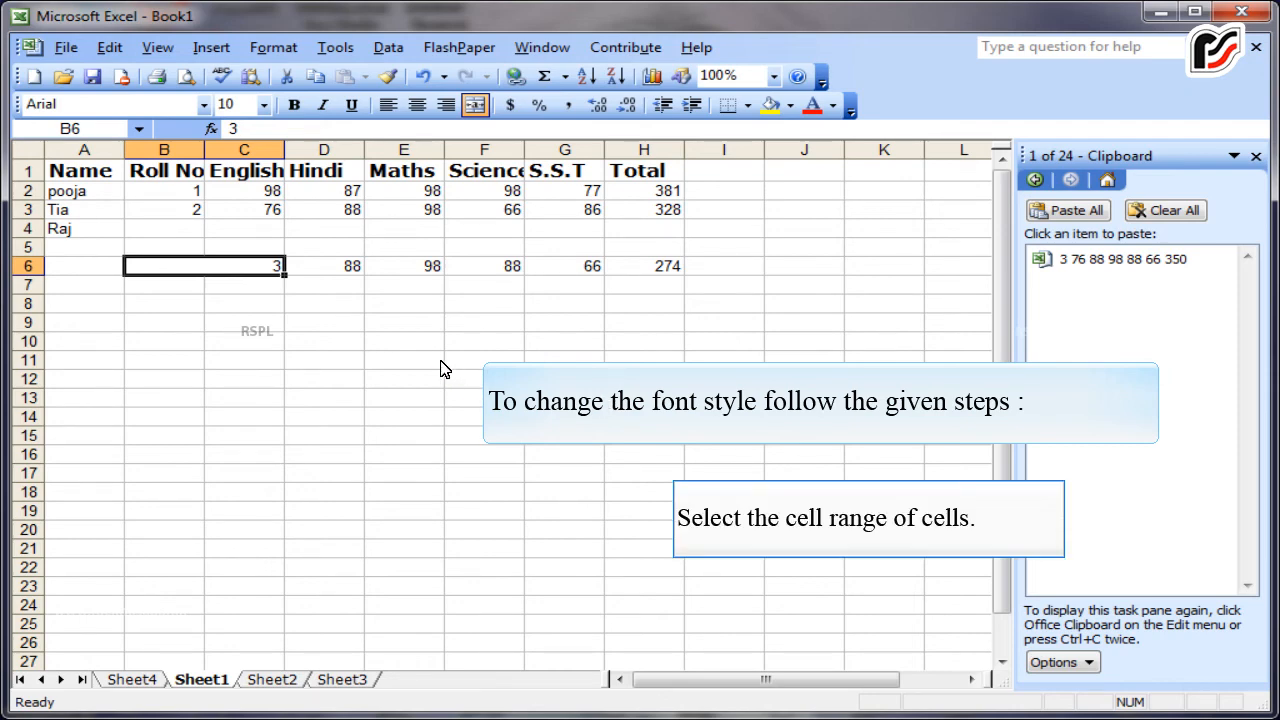
# - Change the font of the marks in E6:F6 to Arial Black
pyautogui.moveTo(393, 270); pyautogui.dragTo(487, 265)
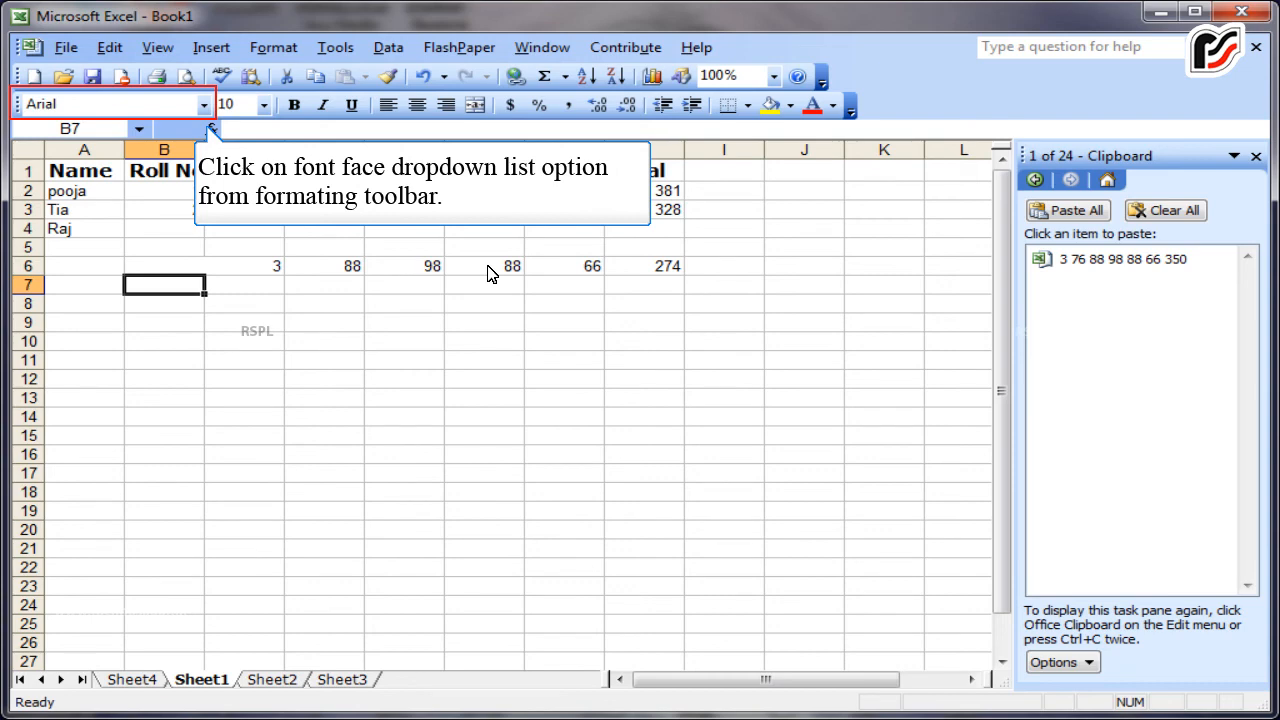
pyautogui.click(205, 106)
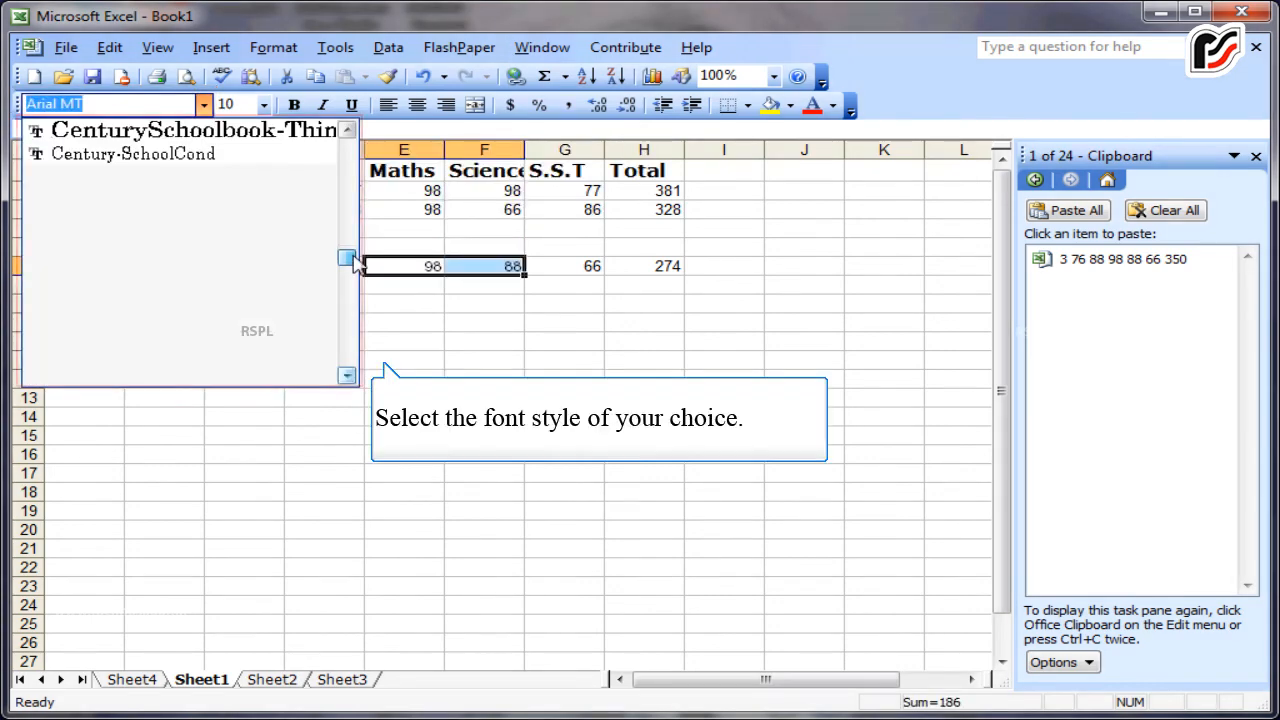
pyautogui.moveTo(346, 256); pyautogui.dragTo(366, 345)
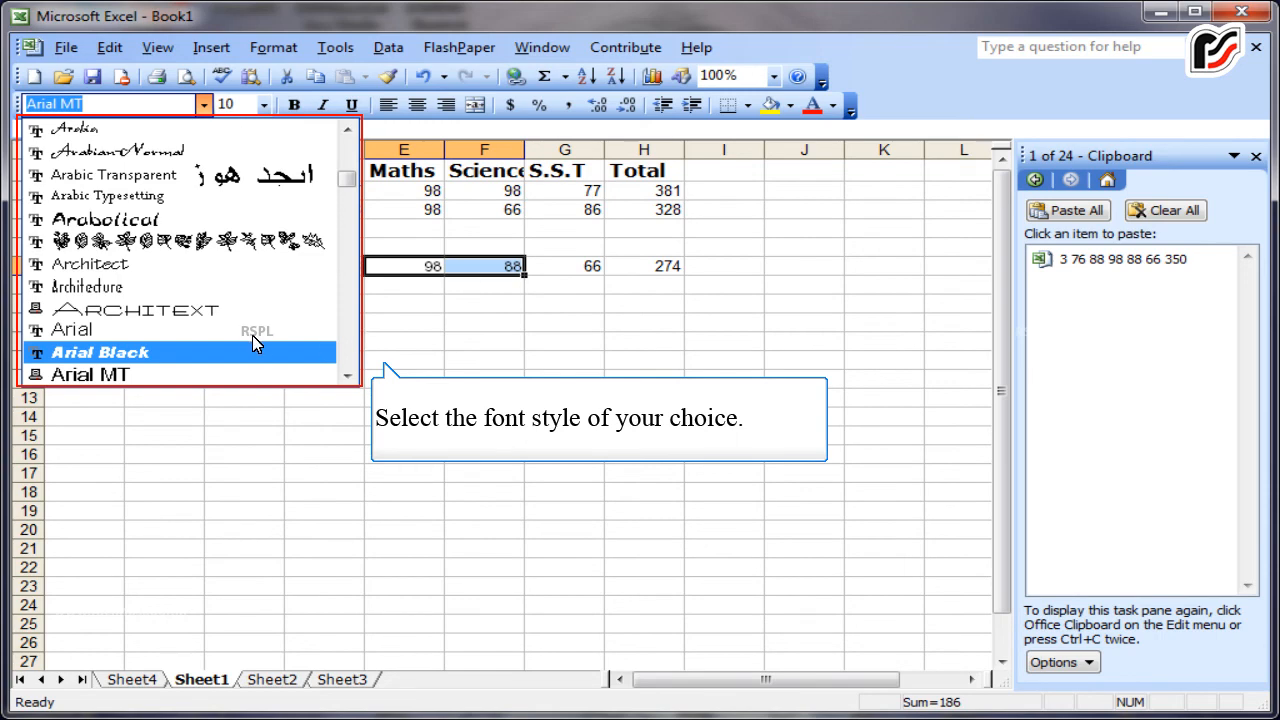
pyautogui.click(186, 347)
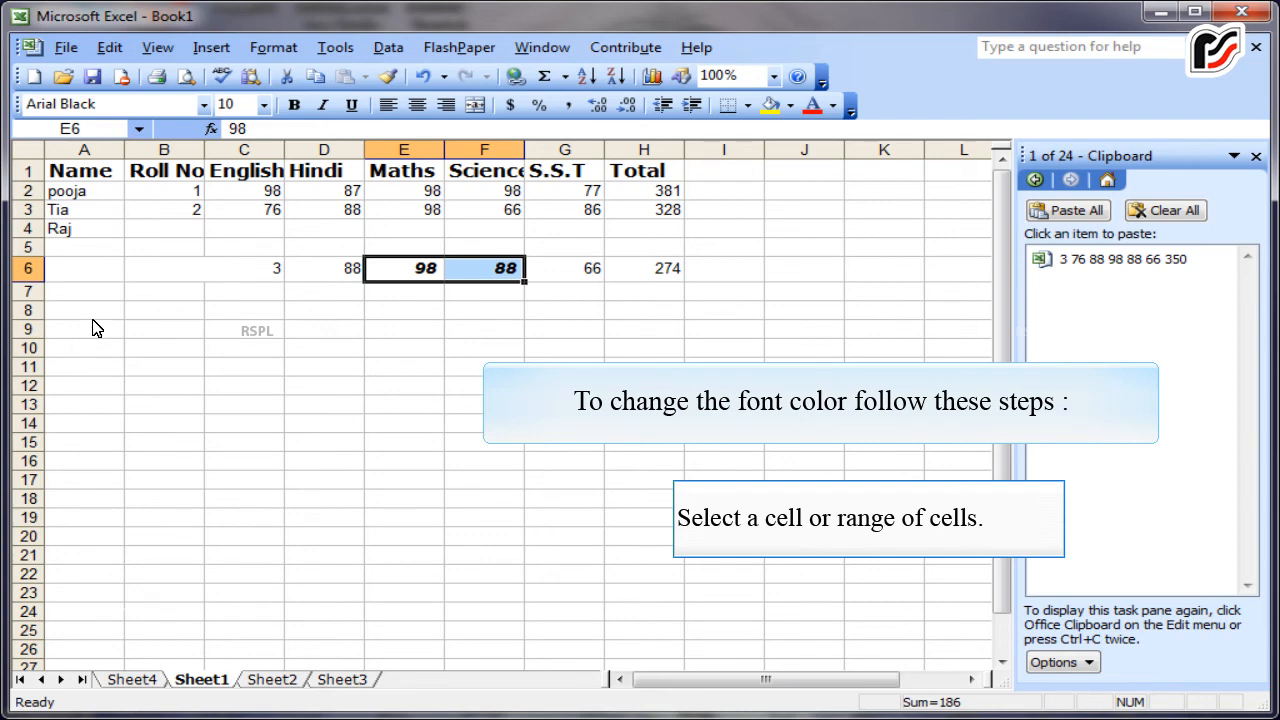
# - Color the header text in A1:H1 red and fill the table range A1:H6 with light green
pyautogui.moveTo(75, 171); pyautogui.dragTo(632, 178)
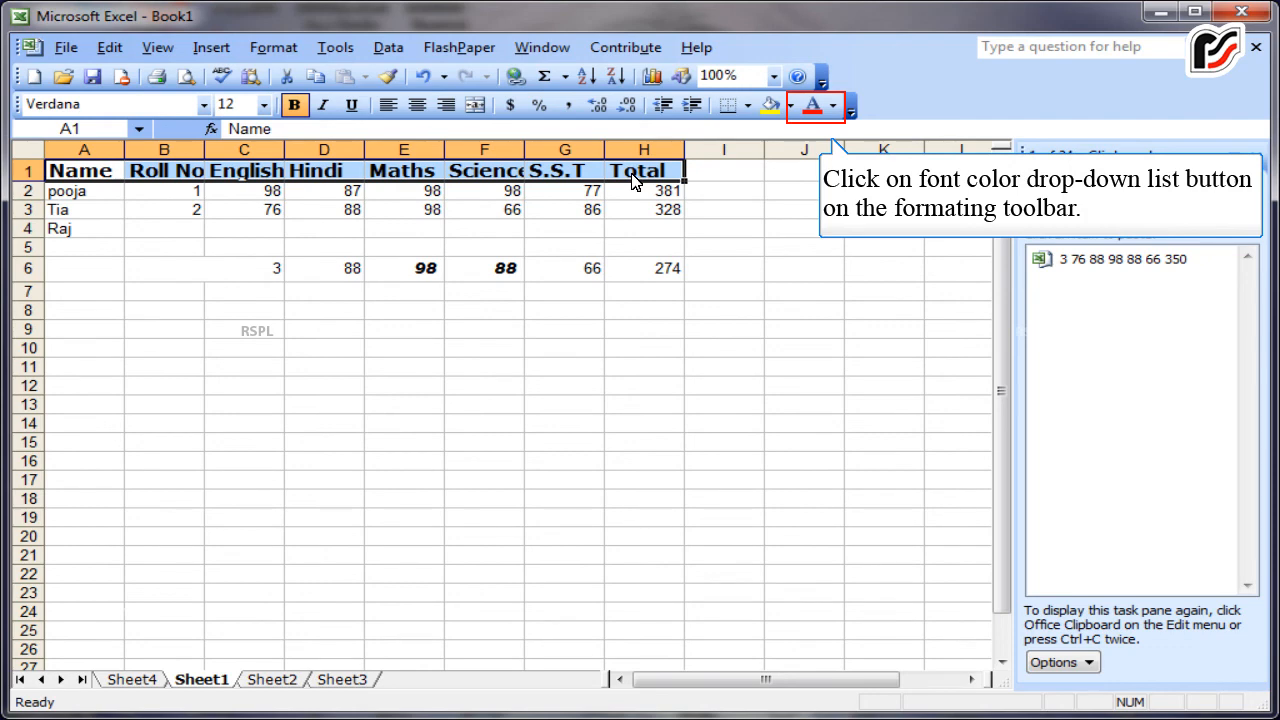
pyautogui.click(834, 105)
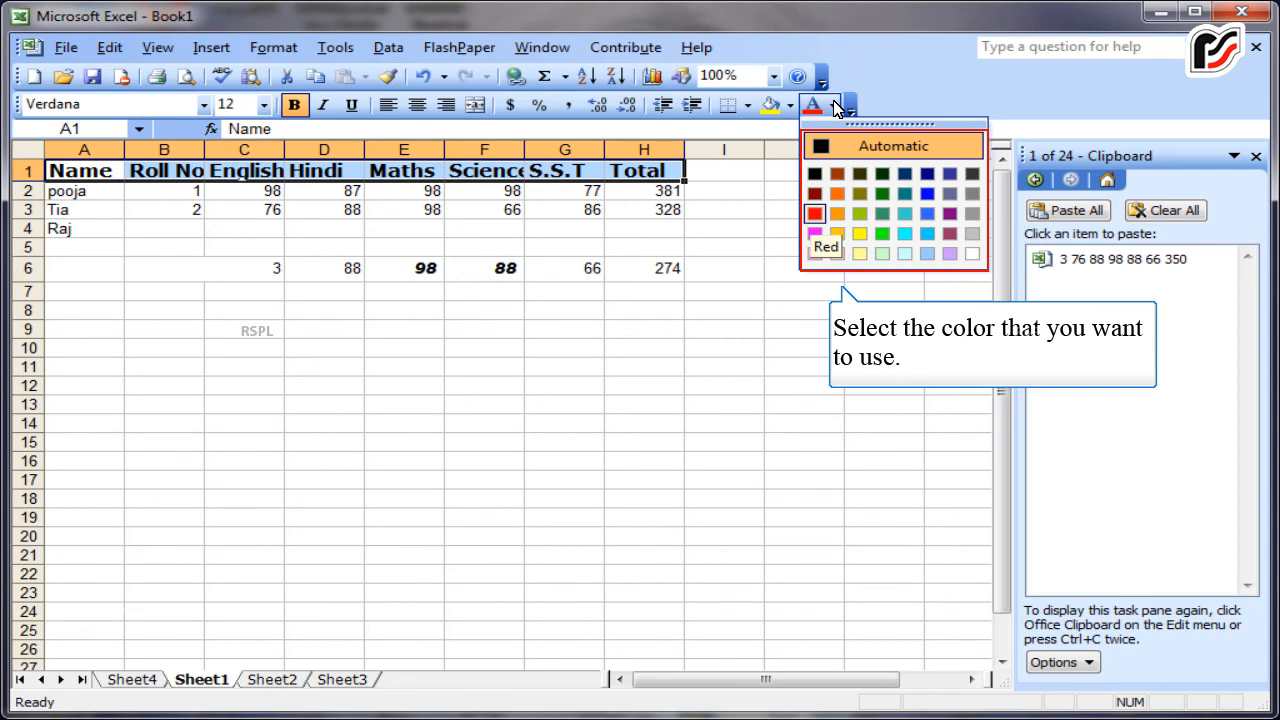
pyautogui.click(815, 213)
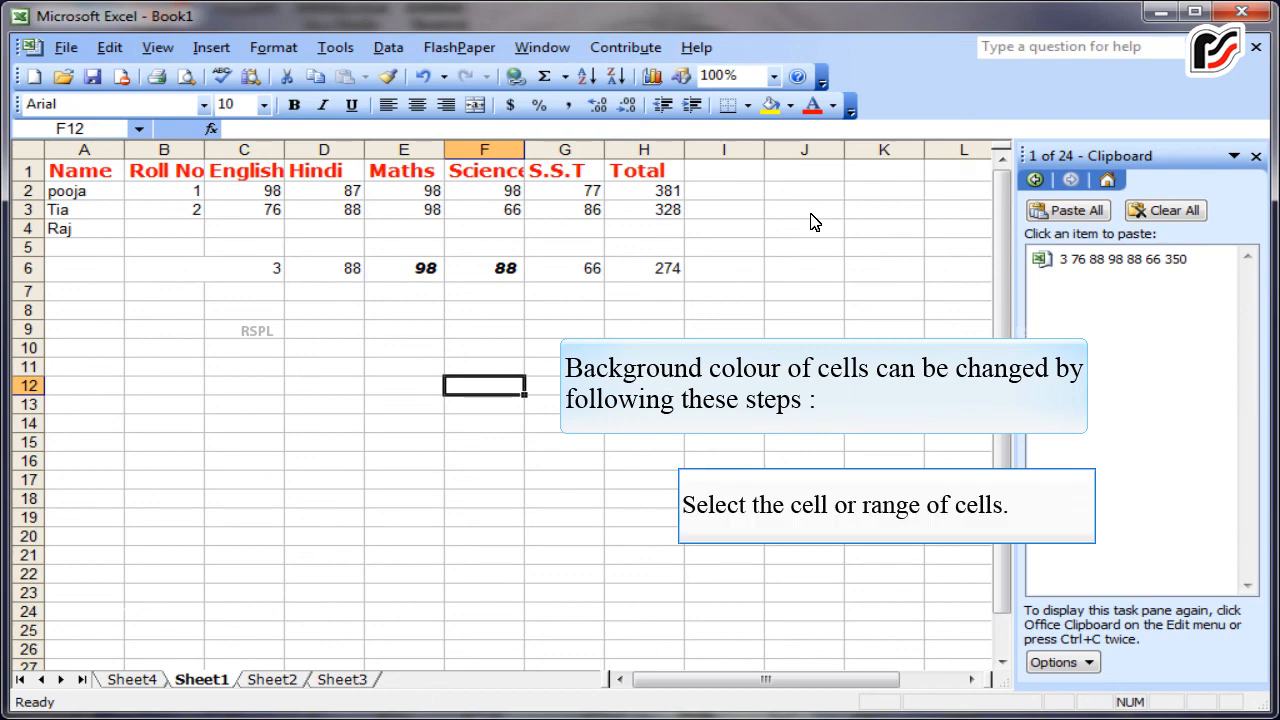
pyautogui.moveTo(83, 171); pyautogui.dragTo(645, 268)
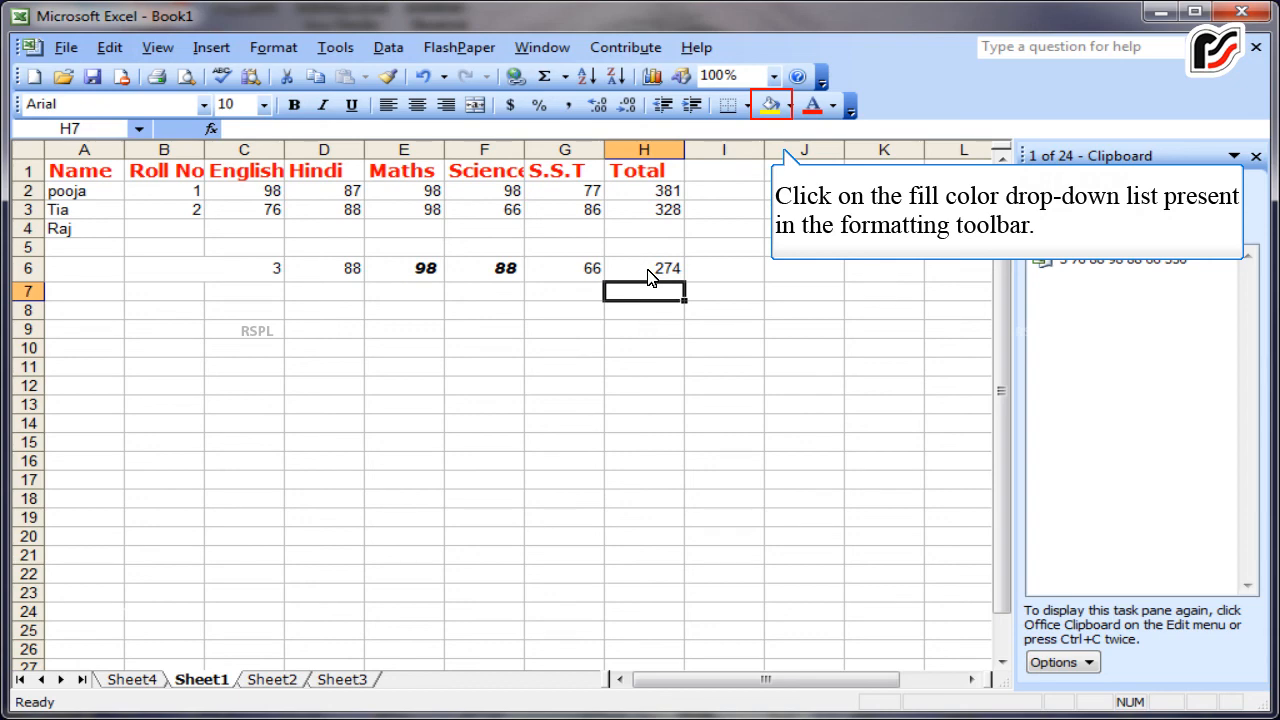
pyautogui.click(792, 106)
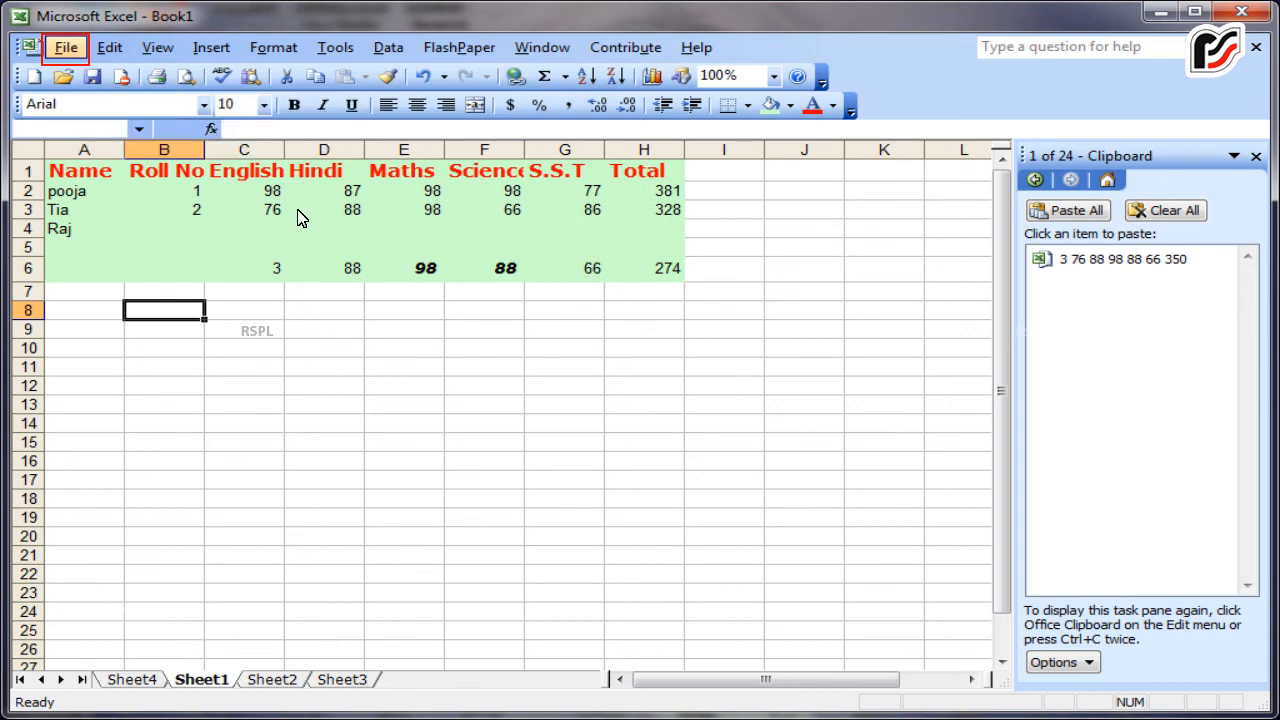
# - Exit Excel with the formatted Book1 workbook
pyautogui.click(55, 53)
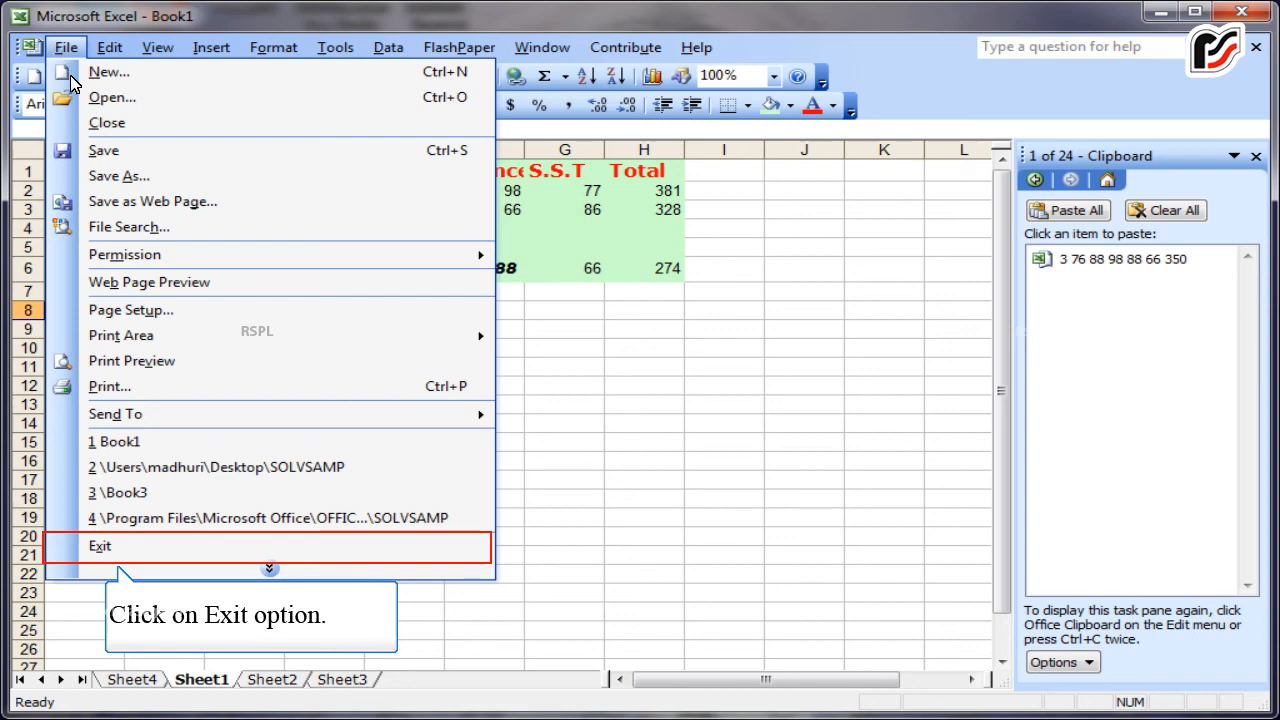
pyautogui.click(97, 547)
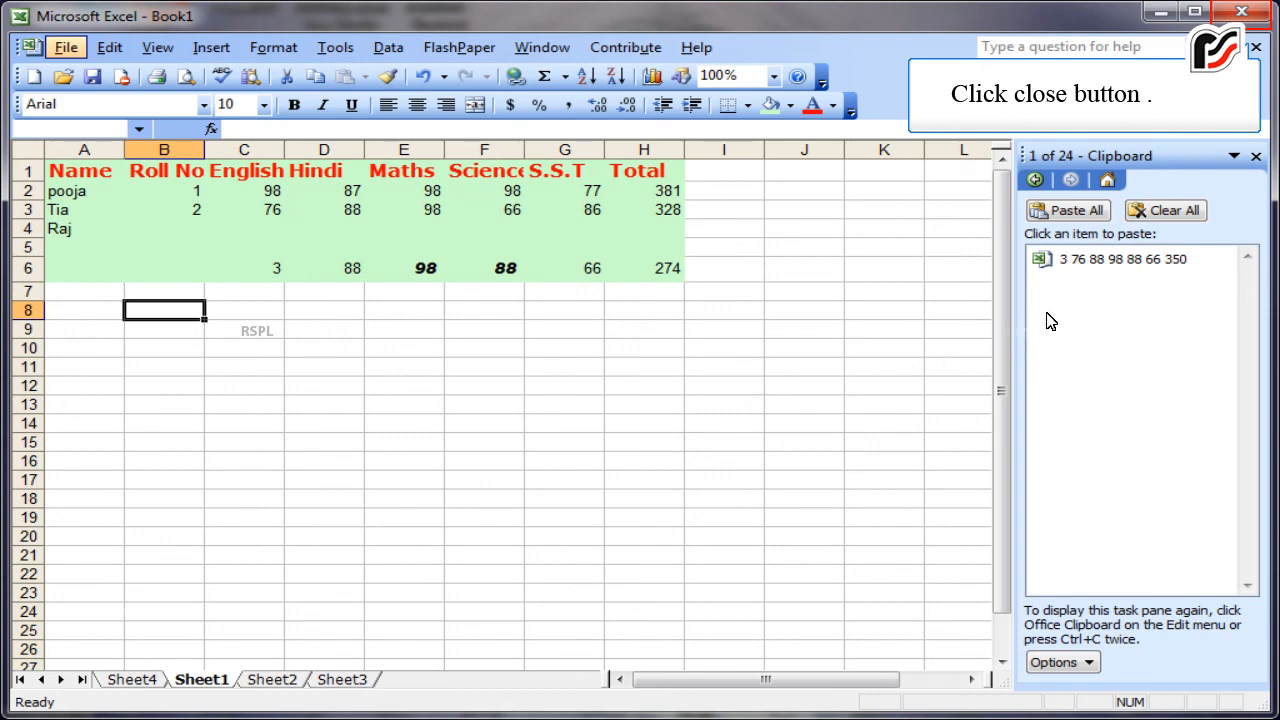
pyautogui.click(1241, 12)
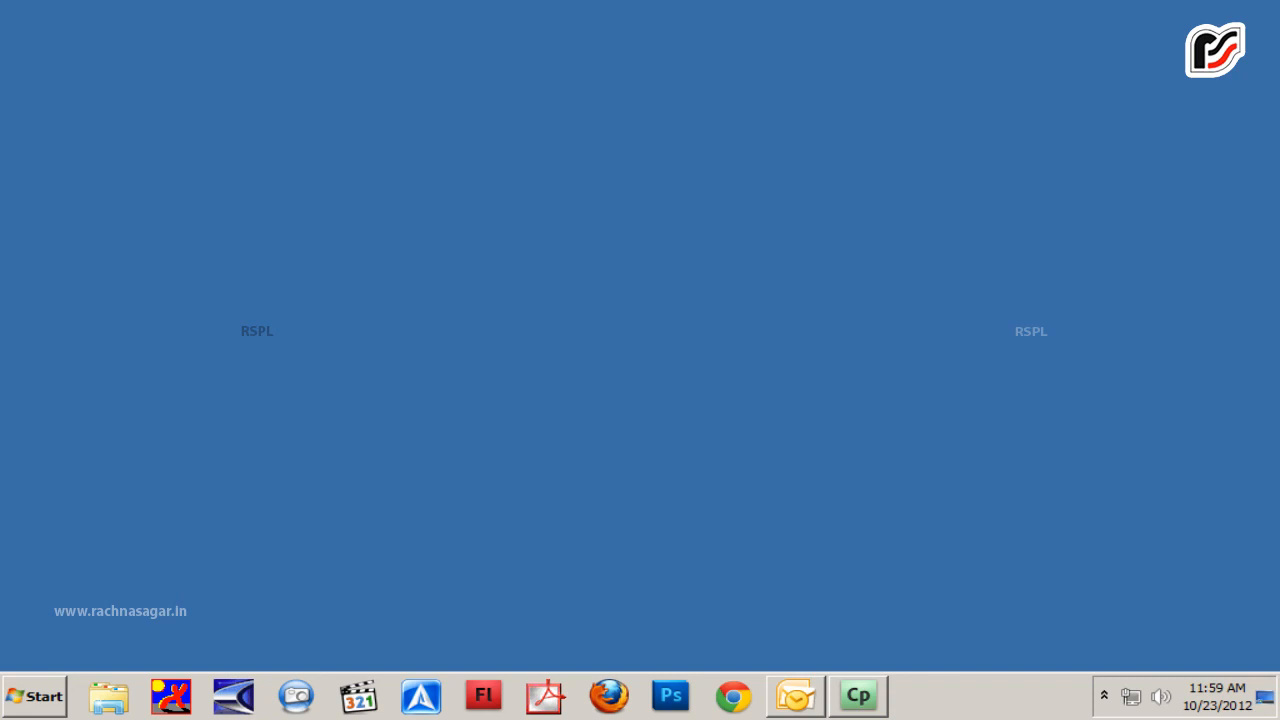